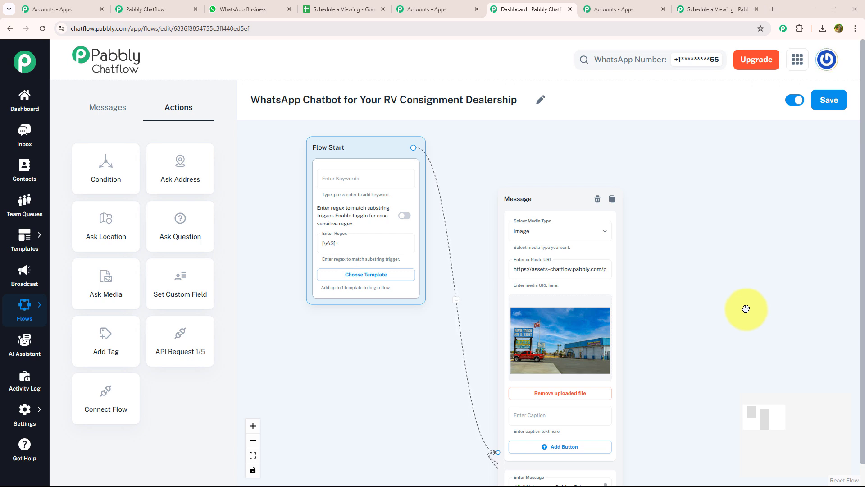
- Look over the RV consignment chatbot flow from the Flow Start block through the welcome message to its connected follow-up blocks
scroll(746, 309, "up", 2)
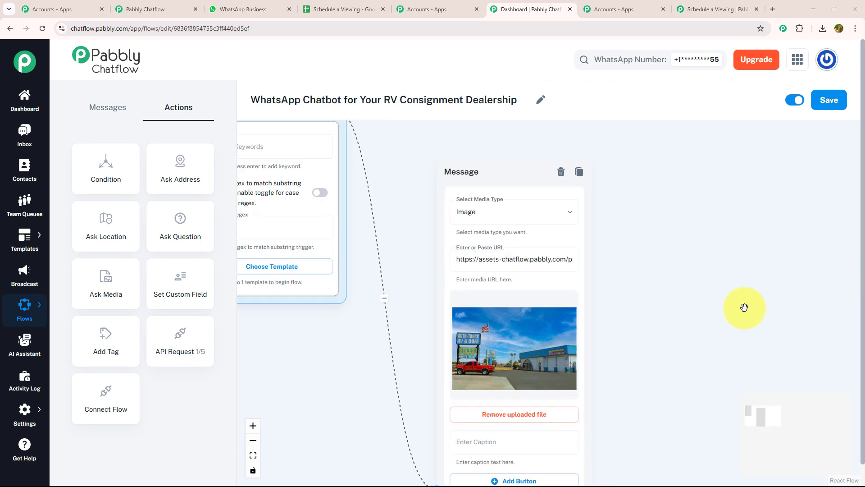
left_click_drag(745, 307, 832, 346)
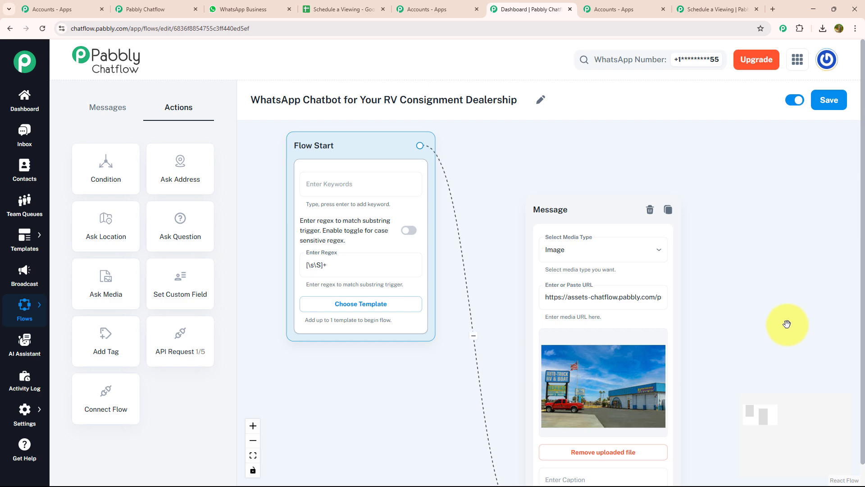
scroll(757, 292, "down", 2)
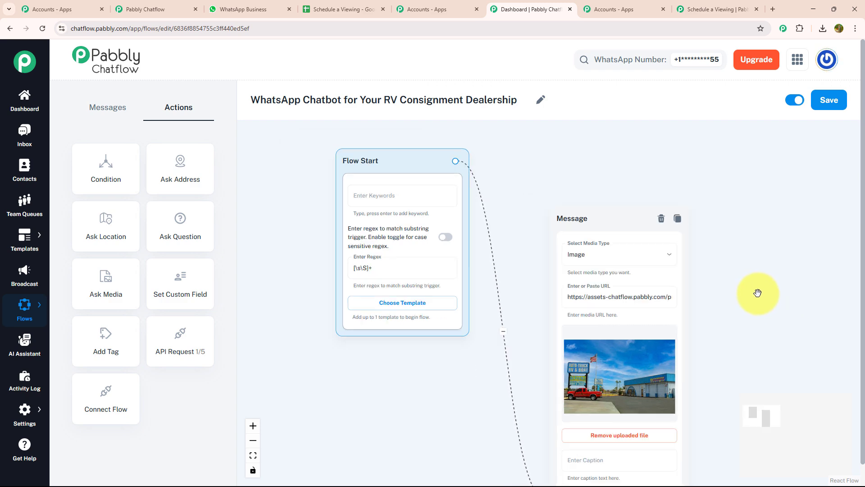
left_click_drag(768, 320, 647, 220)
scroll(647, 219, "down", 3)
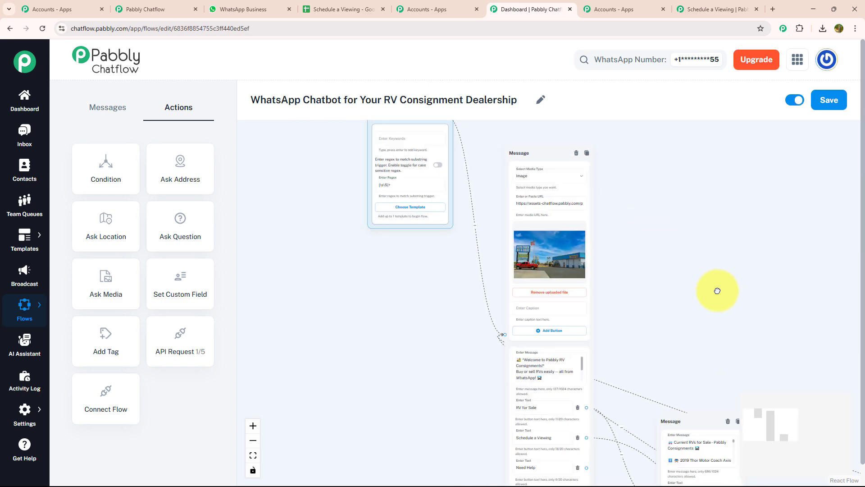
left_click_drag(716, 289, 572, 177)
scroll(571, 178, "down", 2)
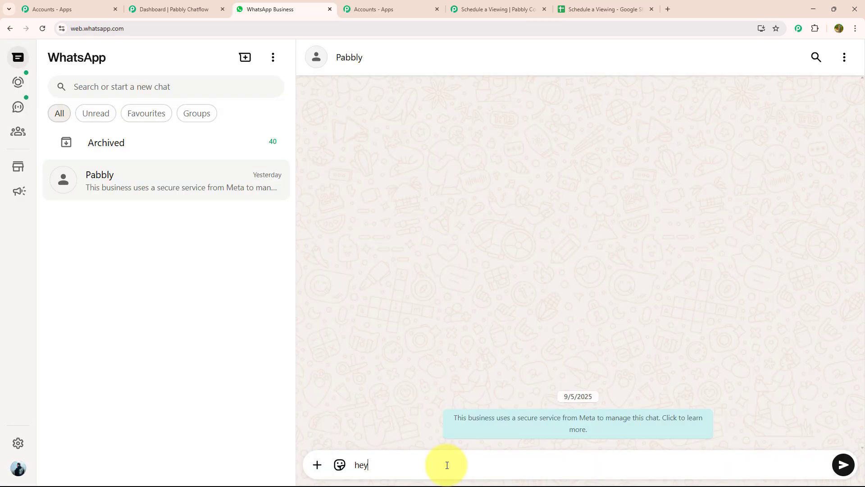
- Send "hey" to the Pabbly chat in WhatsApp, choose RV for Sale and read through the listings
key("Return")
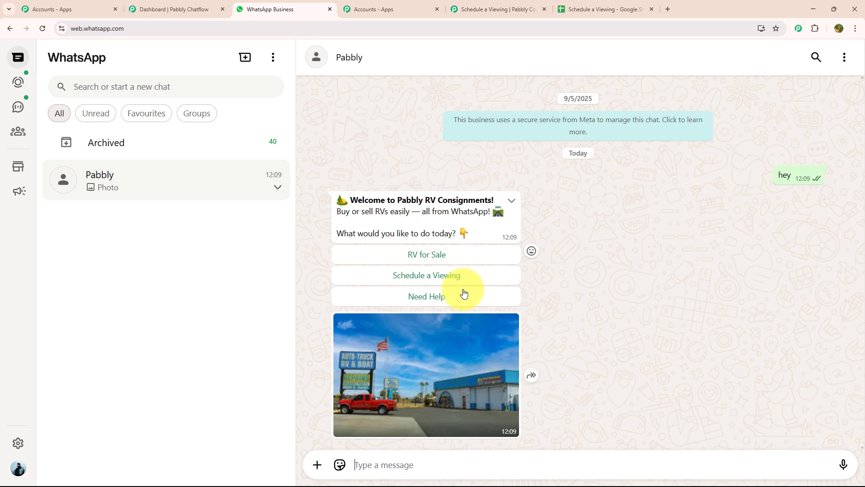
left_click(459, 254)
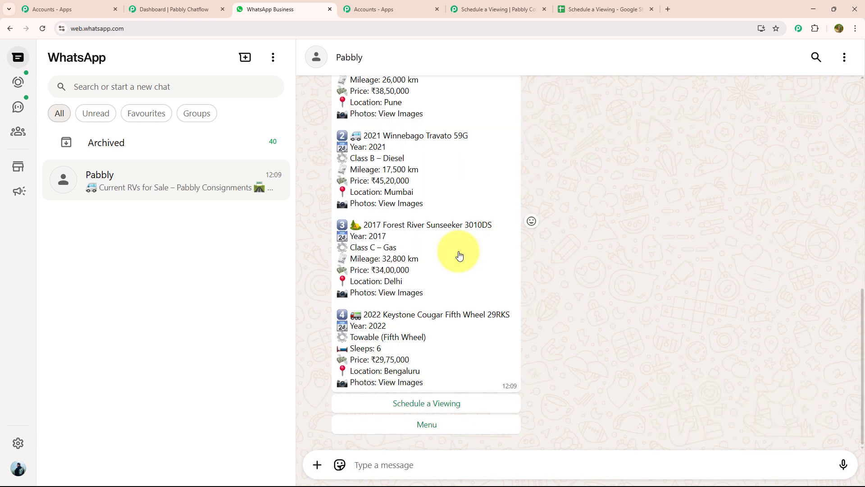
scroll(459, 254, "up", 3)
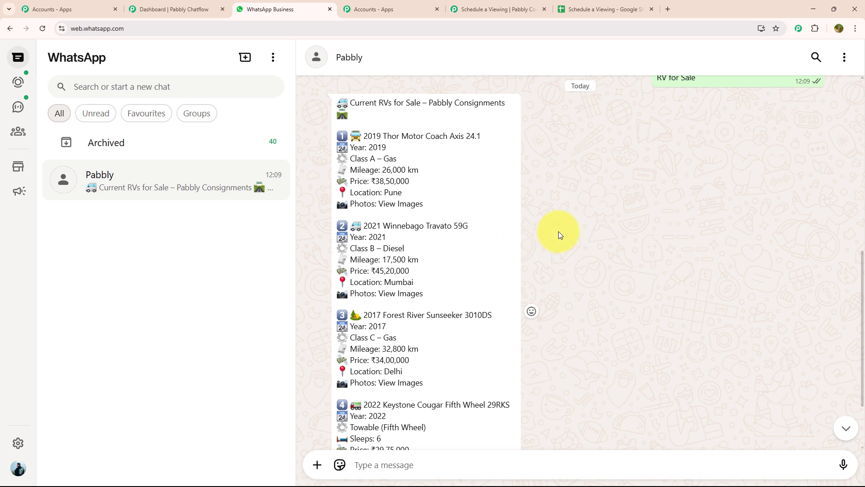
scroll(559, 232, "down", 3)
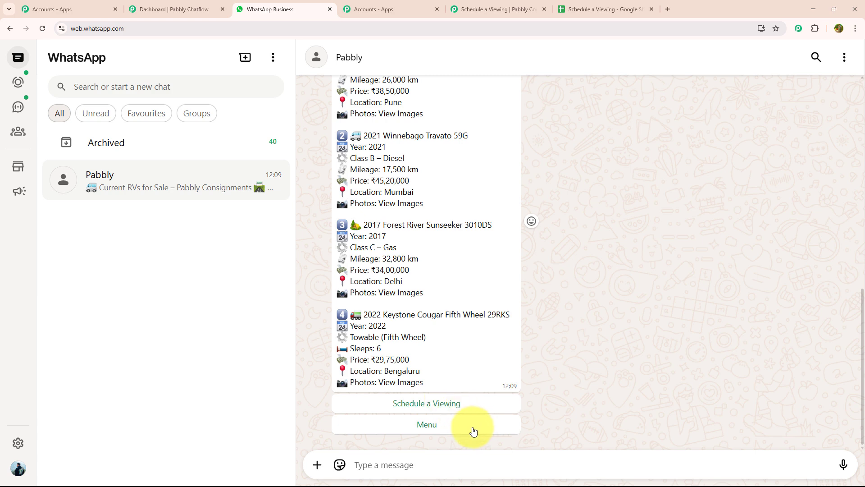
- Schedule a viewing with RV ID d123445tf, preferred location Pune and date 2 june, and return to the chatbot's menu
left_click(475, 410)
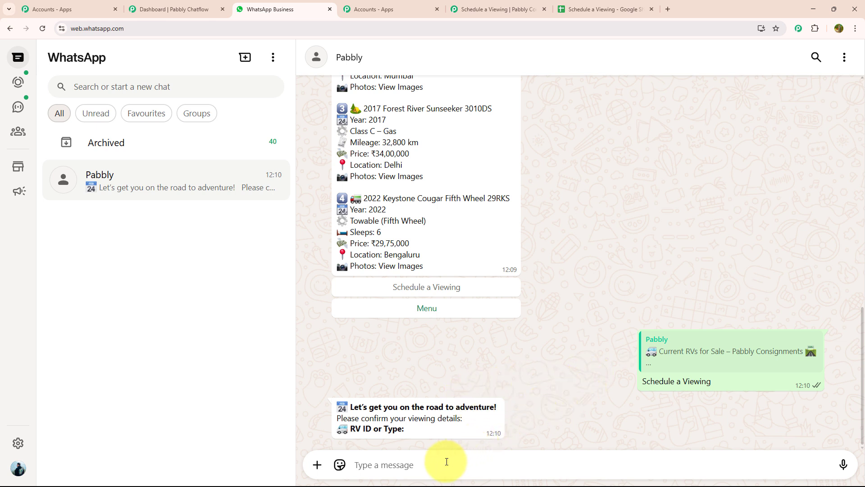
type("d123445tf")
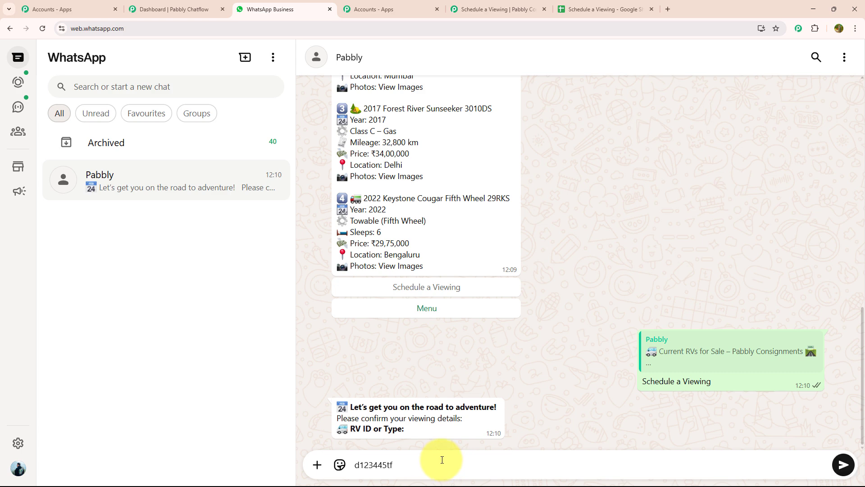
key("Return")
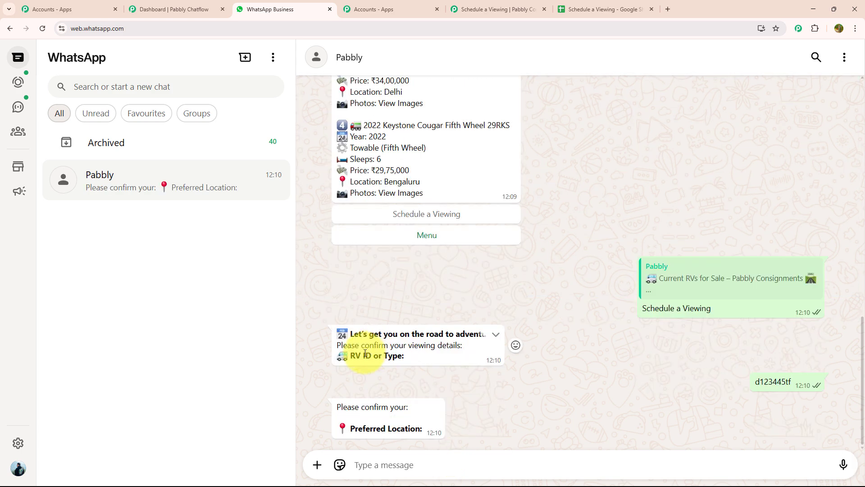
left_click(410, 457)
type("Pune")
key("Return")
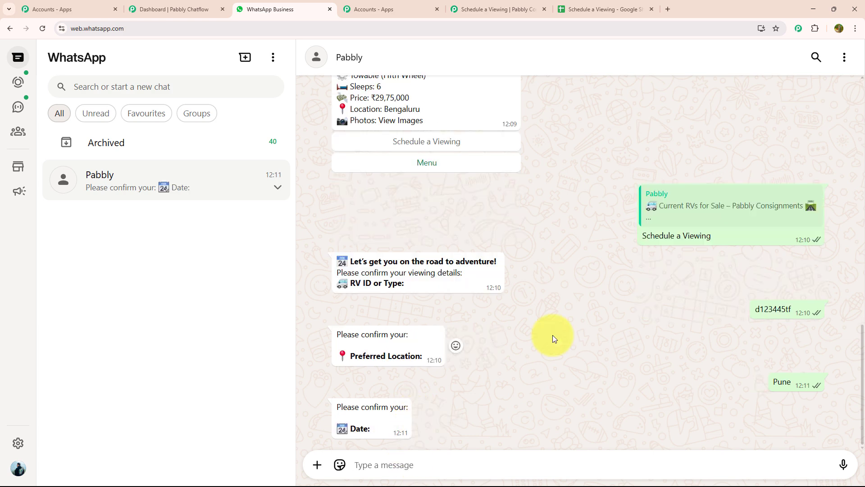
type("2 june")
key("Return")
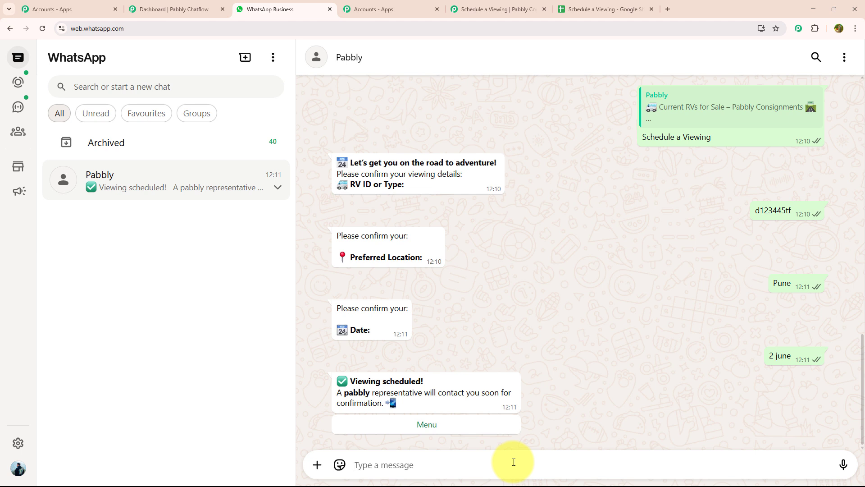
left_click(496, 429)
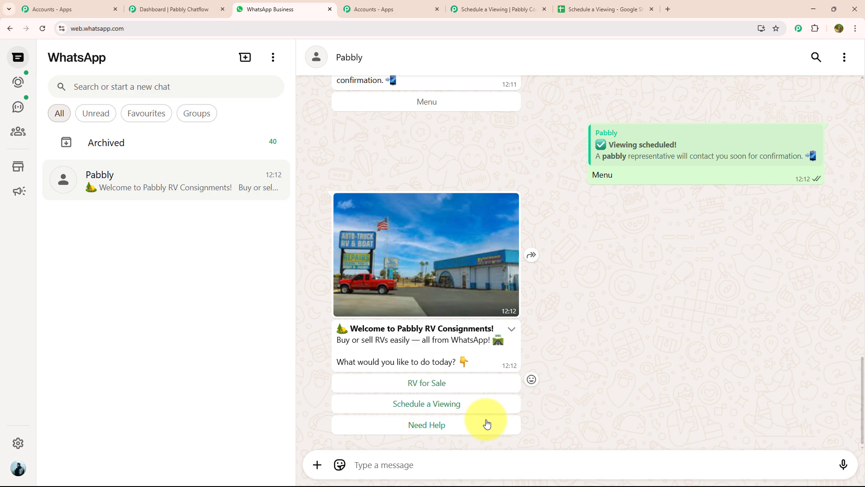
- Compare the booking row in the Schedule a Viewing sheet in Google Sheets with the answers given in the WhatsApp chat
scroll(484, 417, "up", 4)
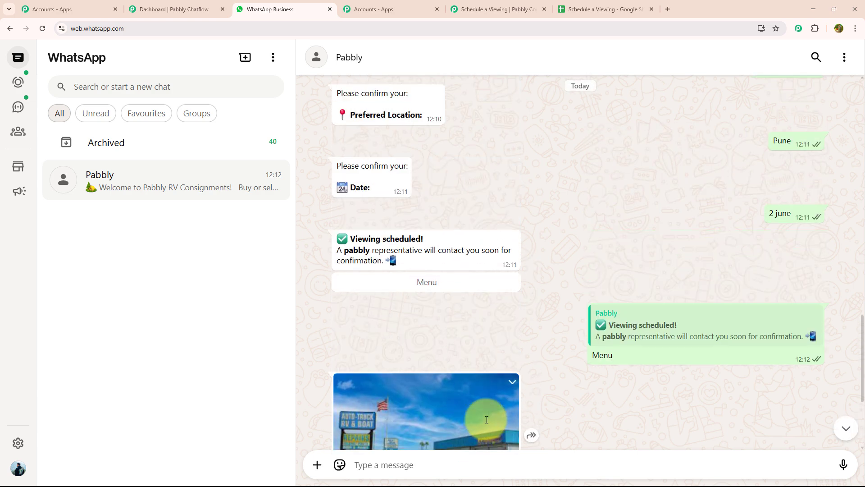
left_click(580, 6)
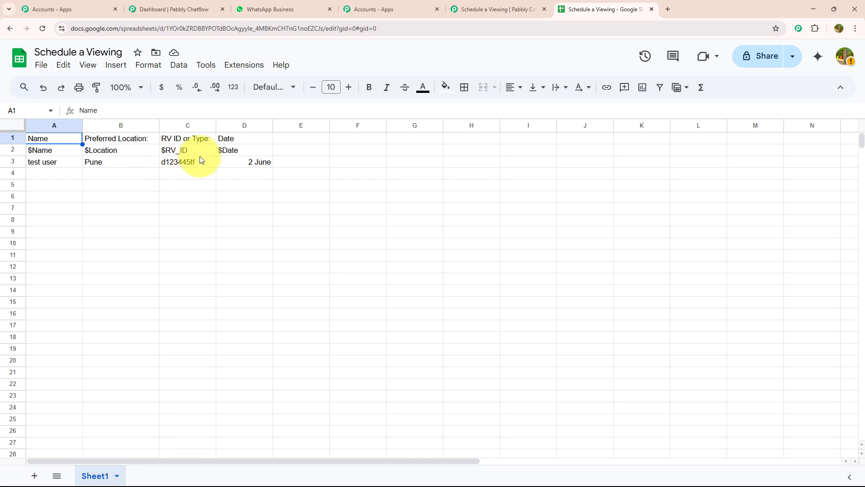
key("ctrl+3")
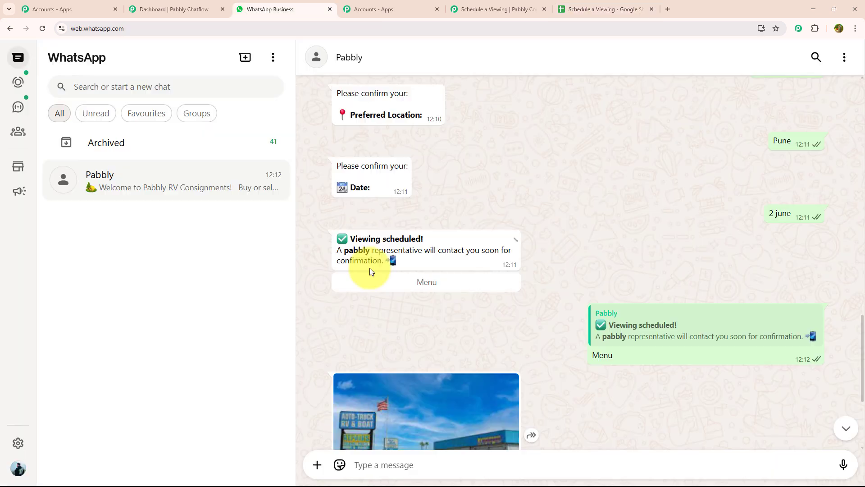
scroll(477, 267, "up", 4)
scroll(478, 248, "up", 3)
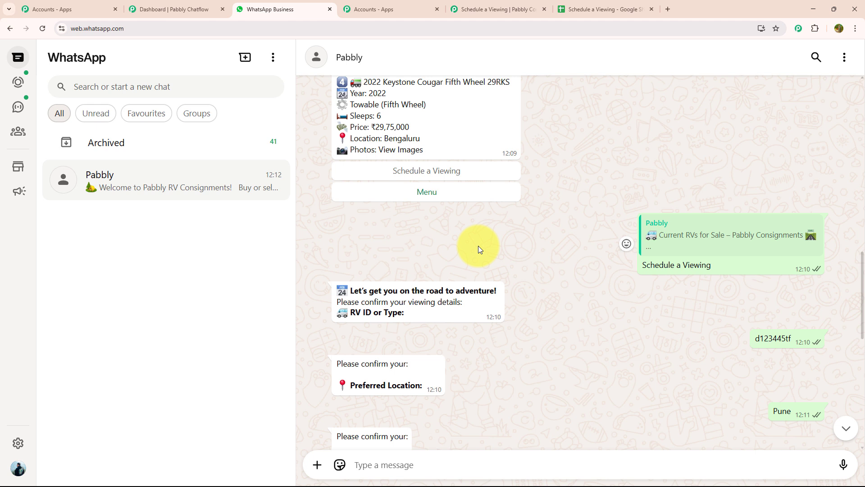
scroll(479, 248, "up", 2)
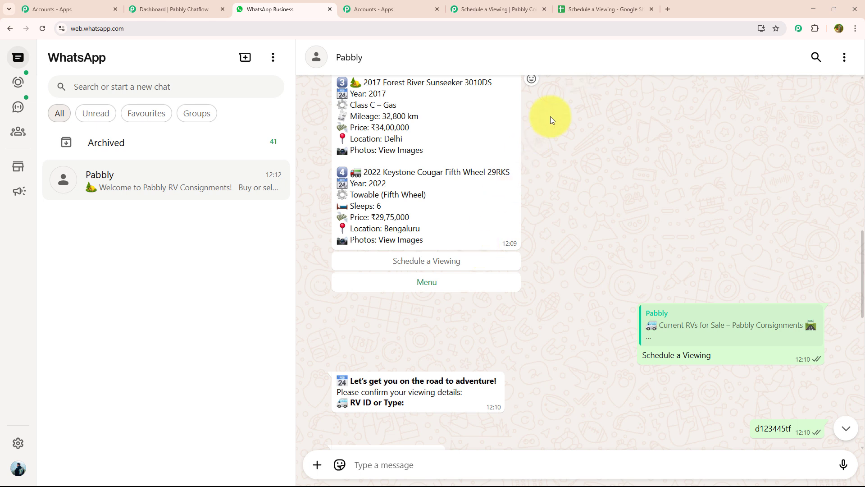
- Go to pabbly.com/chatflow in a new browser tab, sign in and access the Pabbly Chatflow app
left_click(670, 12)
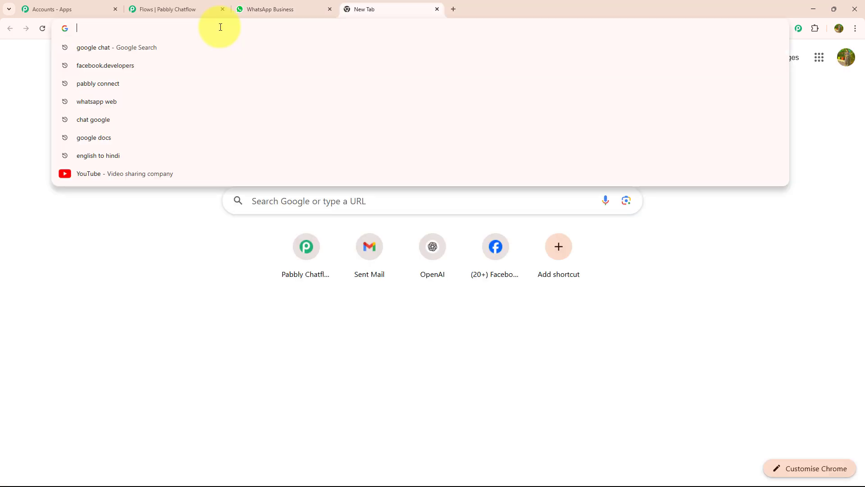
type("p")
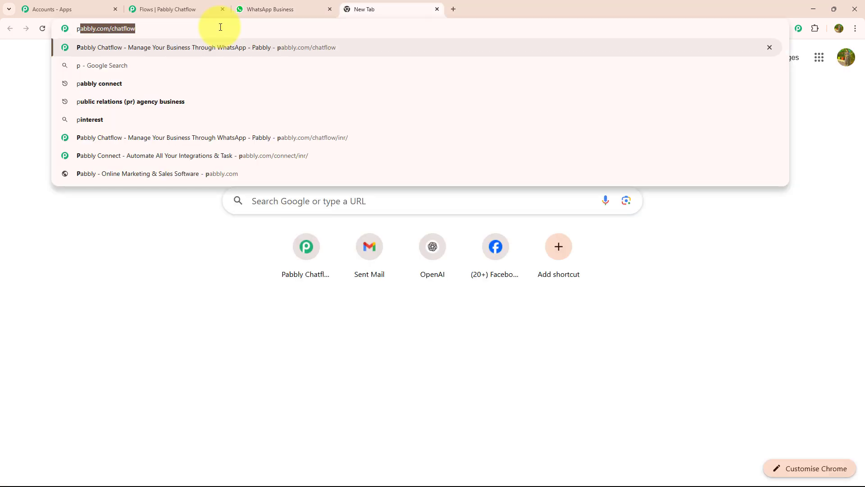
key("Return")
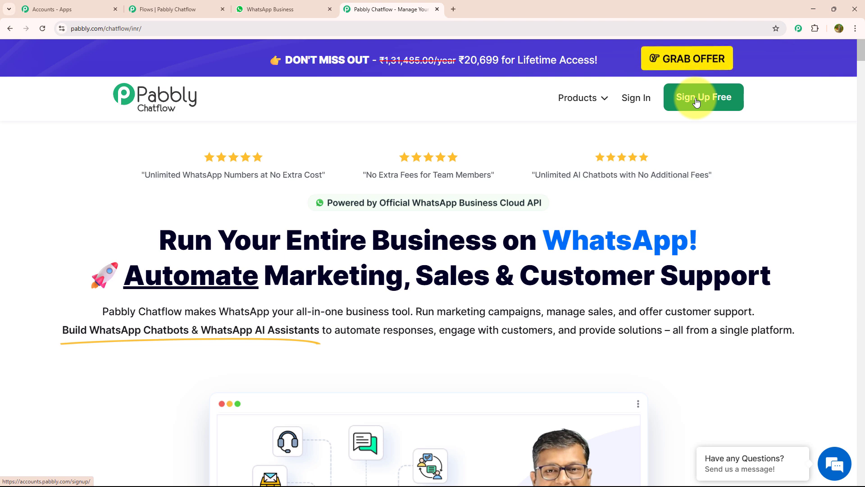
left_click(644, 103)
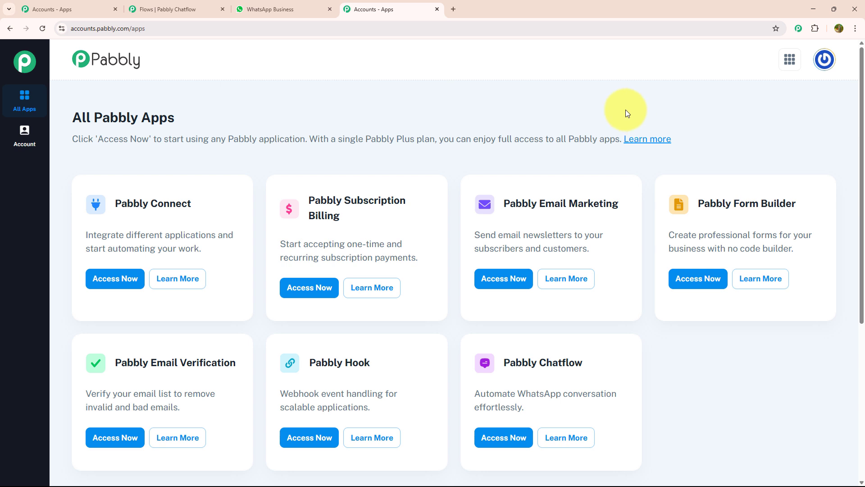
left_click(506, 437)
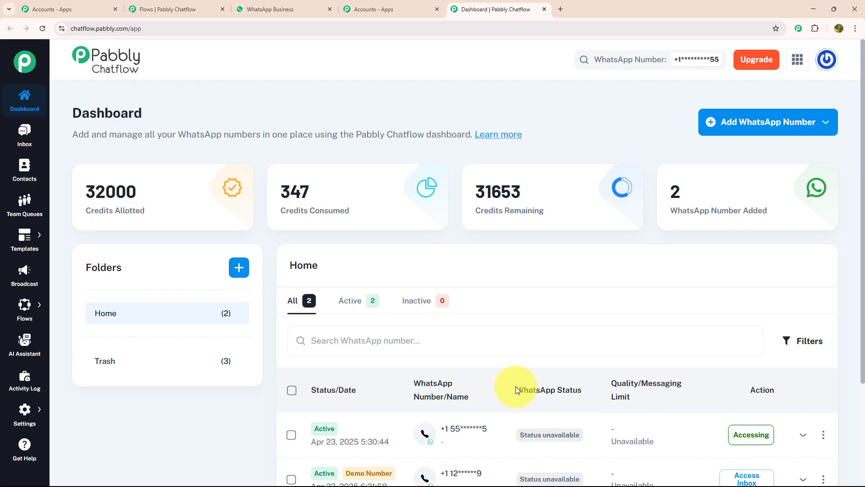
- Examine the Manual Token Connect and WhatsApp Connect forms for adding a WhatsApp number, closing each without connecting
mouse_move(516, 387)
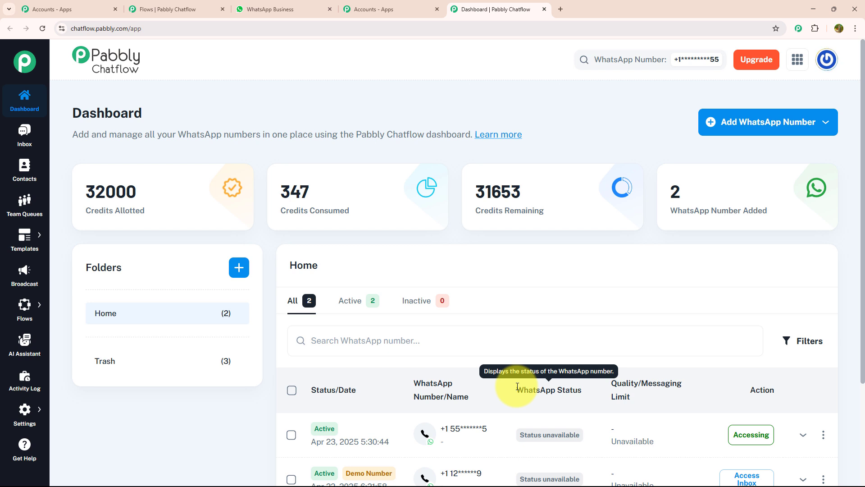
left_click(740, 136)
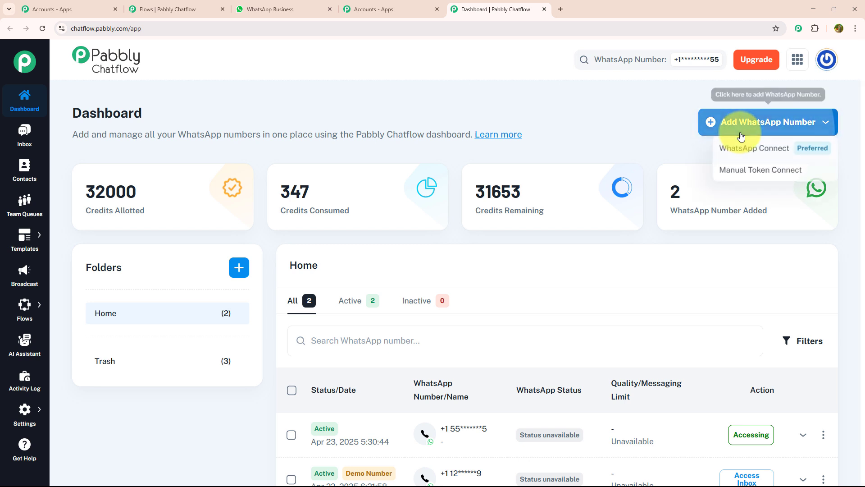
left_click(738, 174)
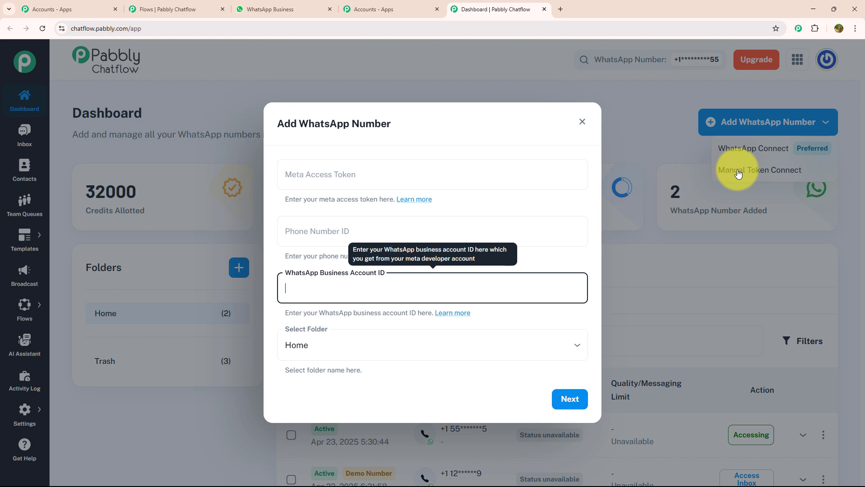
key("Escape")
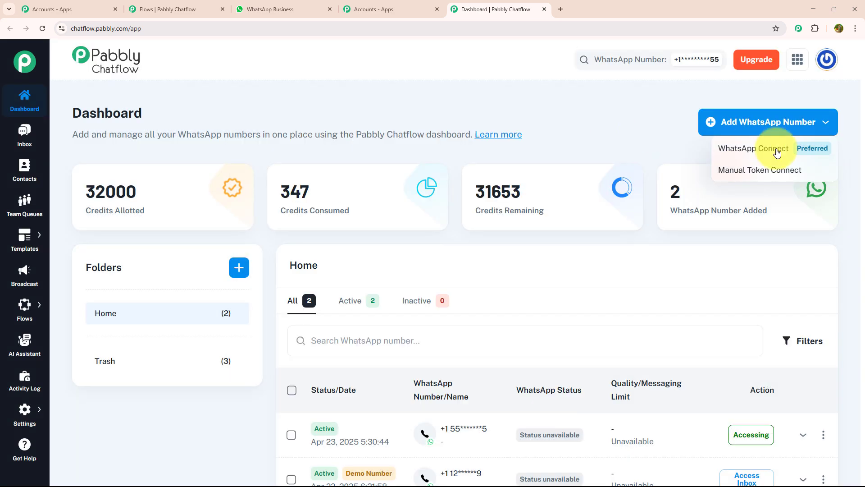
left_click(772, 151)
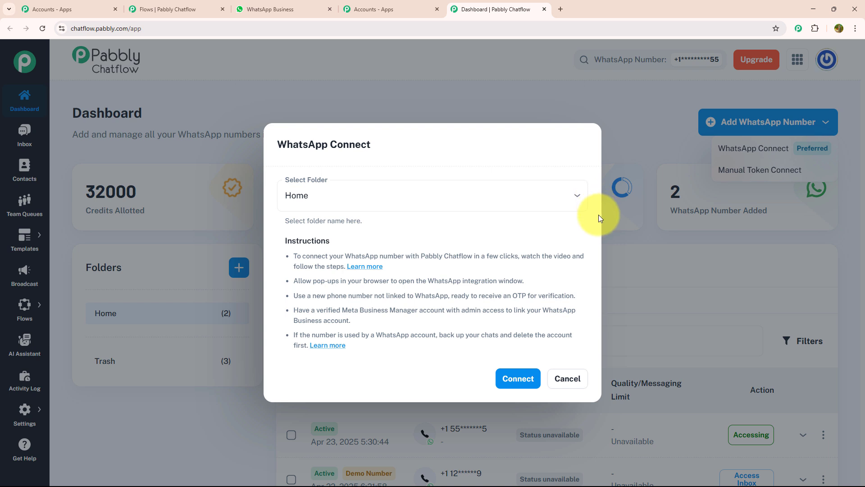
left_click(566, 378)
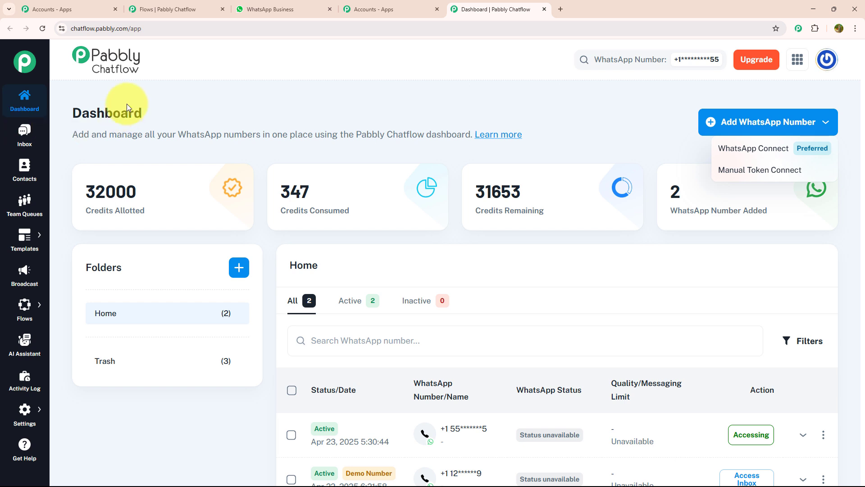
left_click(163, 107)
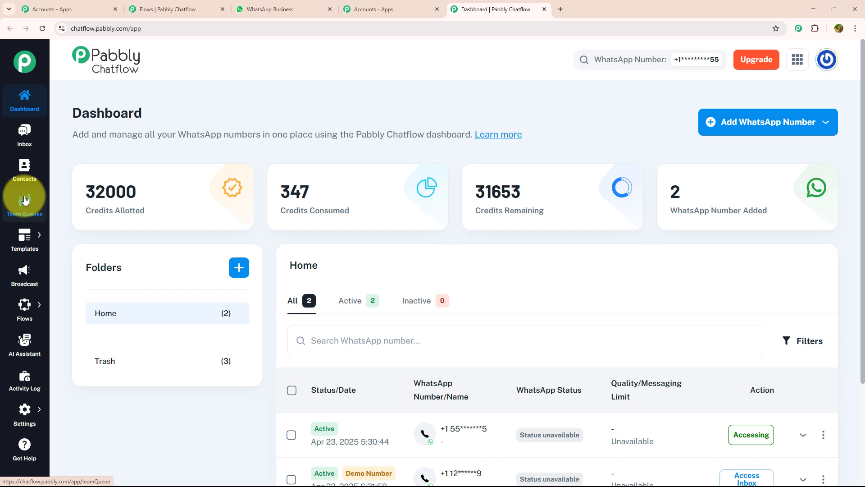
- Open the Flow Builder page that lists the account's chatbot flows
mouse_move(24, 230)
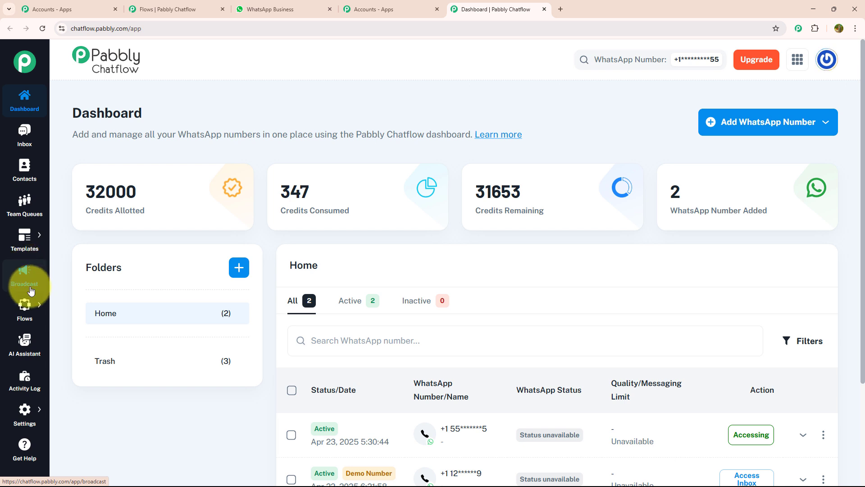
mouse_move(27, 304)
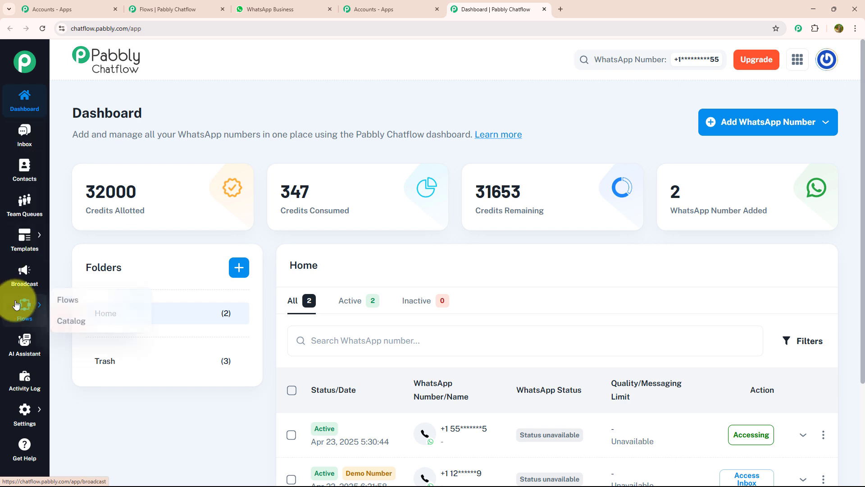
left_click(96, 307)
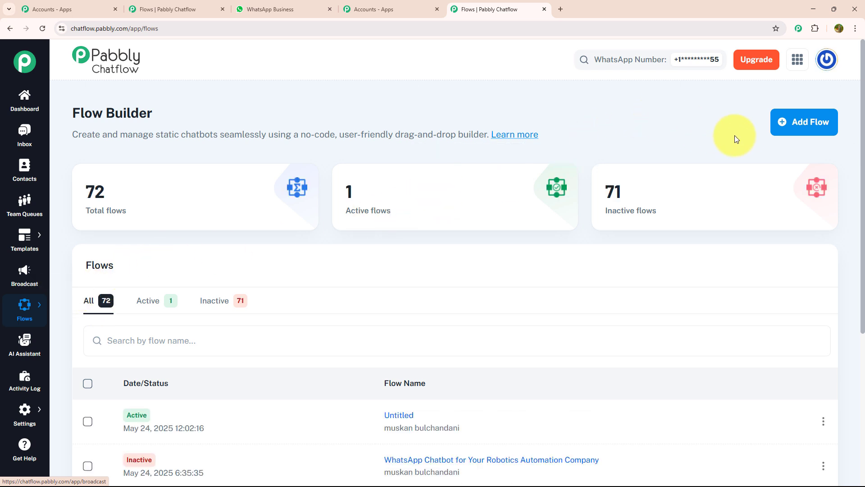
- Create a new flow and name it "WhatsApp Chatbot for Your RV Consignment Dealership"
left_click(788, 131)
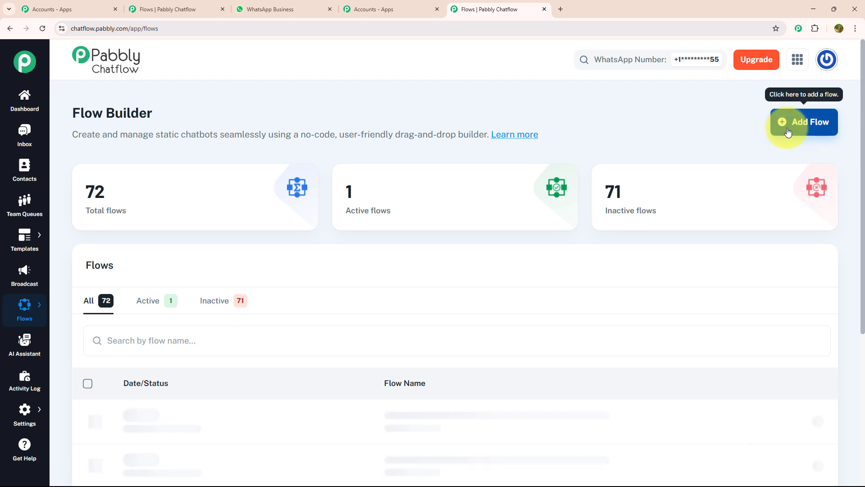
left_click(788, 132)
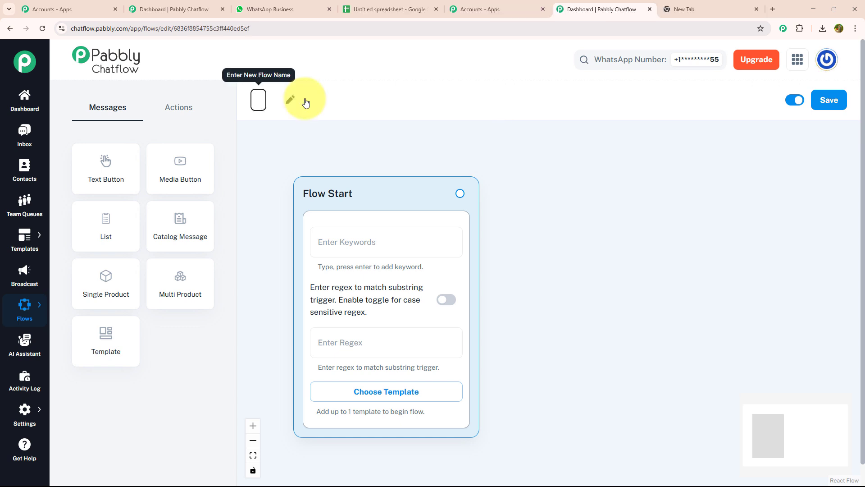
type("WhatsApp Chatbot for Your RV Consignment Dealership")
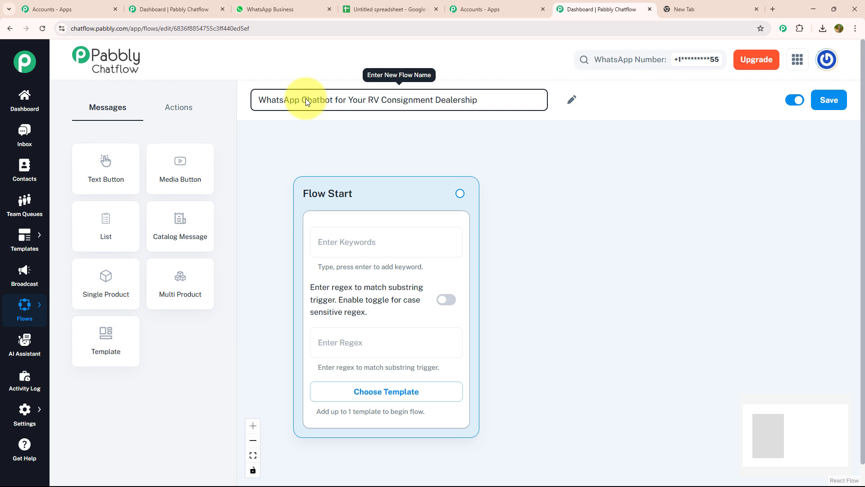
left_click(347, 156)
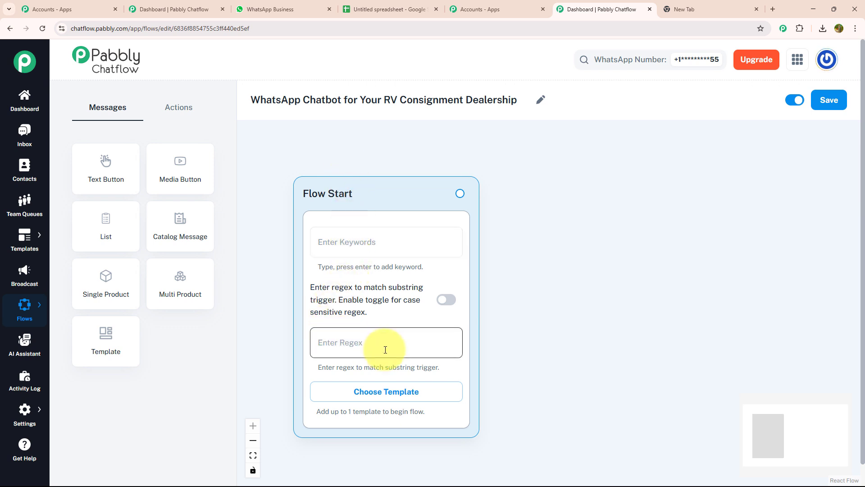
- View the approved templates without choosing one, and set the Flow Start regex trigger to [\s\S]+
left_click(386, 392)
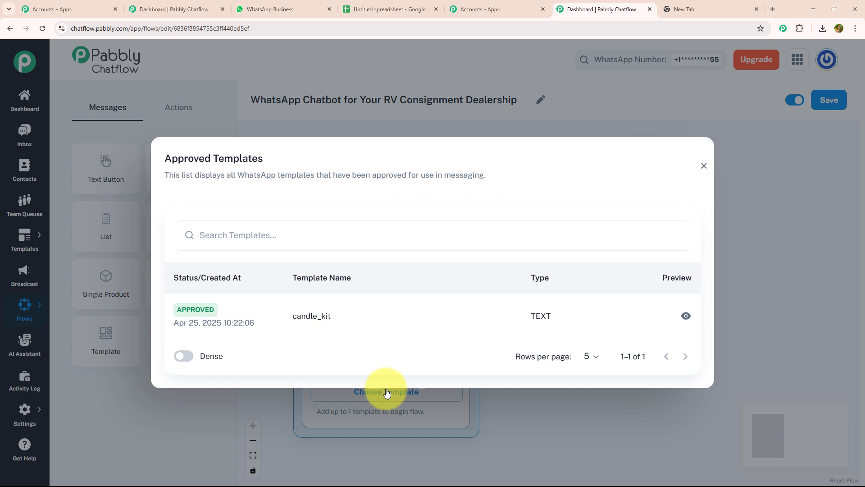
left_click(704, 166)
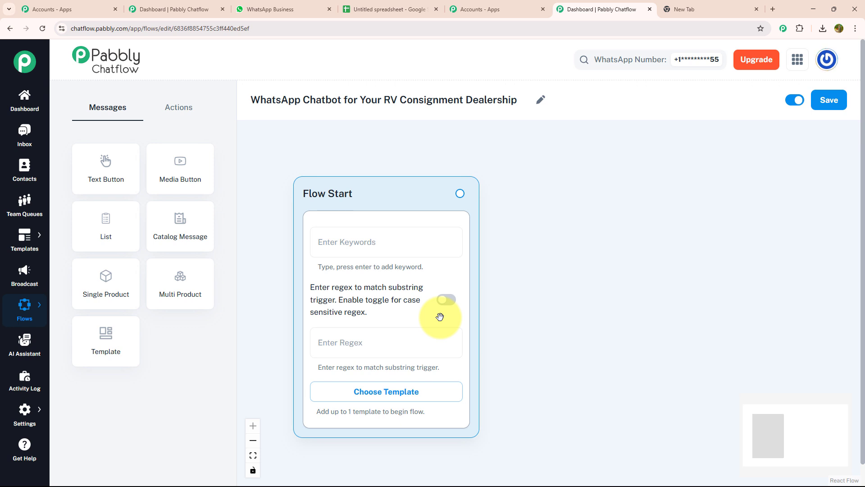
left_click(390, 239)
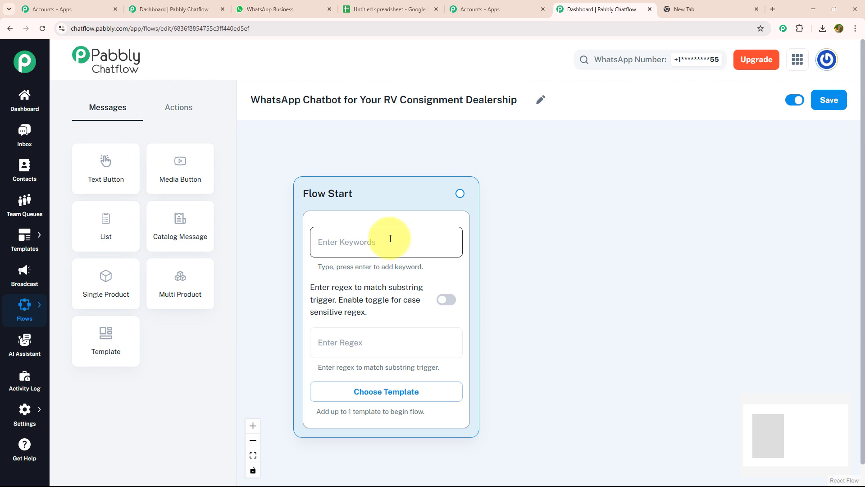
left_click(375, 342)
type("[\\s\\S]+")
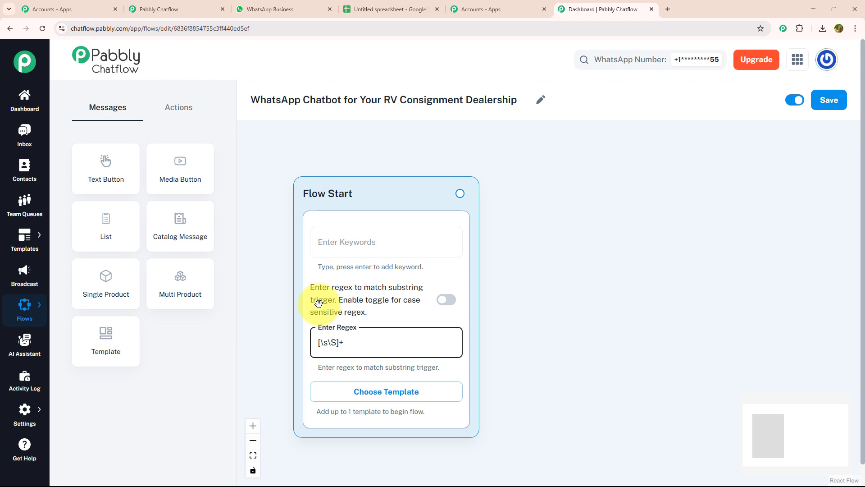
left_click(319, 302)
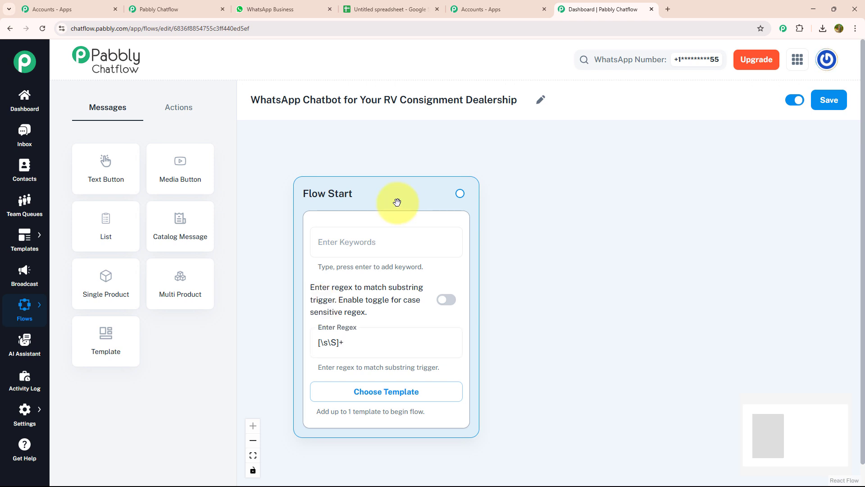
- Add a Media Button message connected from Flow Start and upload the RV dealership storefront photo to it
left_click_drag(175, 177, 590, 253)
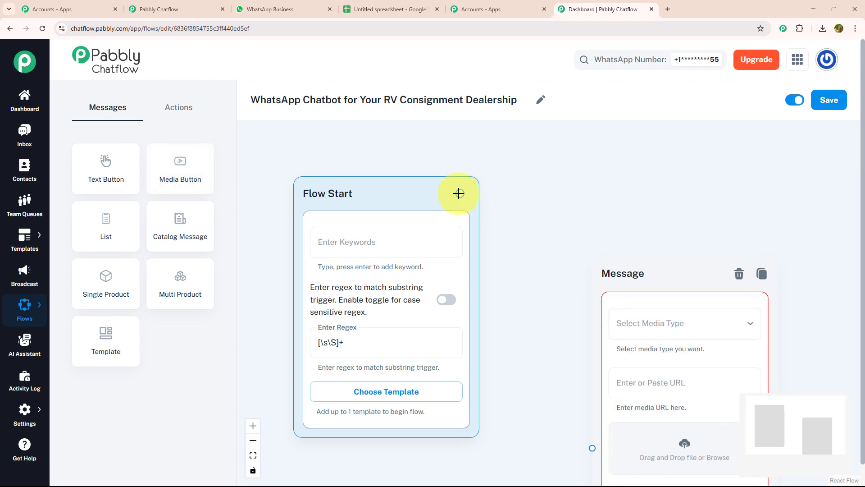
left_click_drag(457, 193, 593, 448)
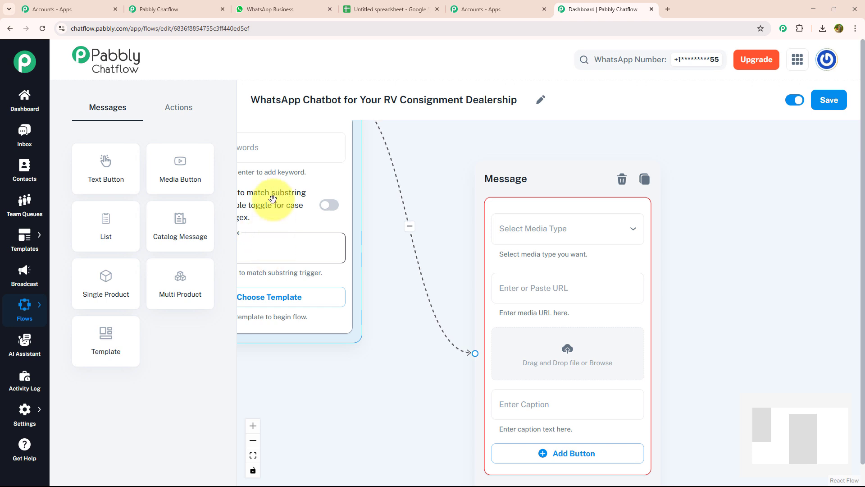
left_click_drag(438, 281, 266, 163)
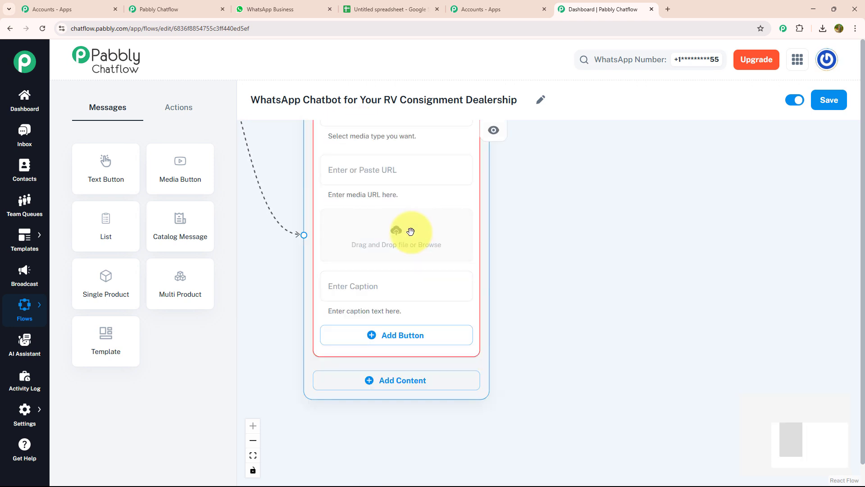
left_click(402, 242)
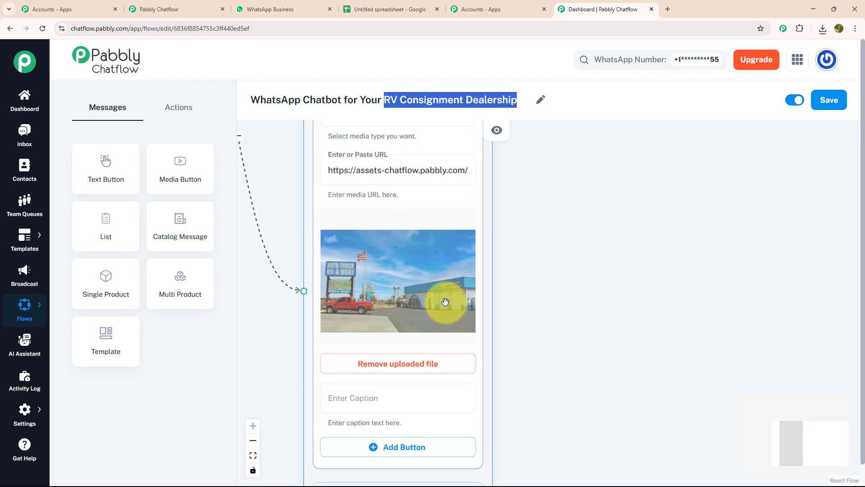
left_click(565, 111)
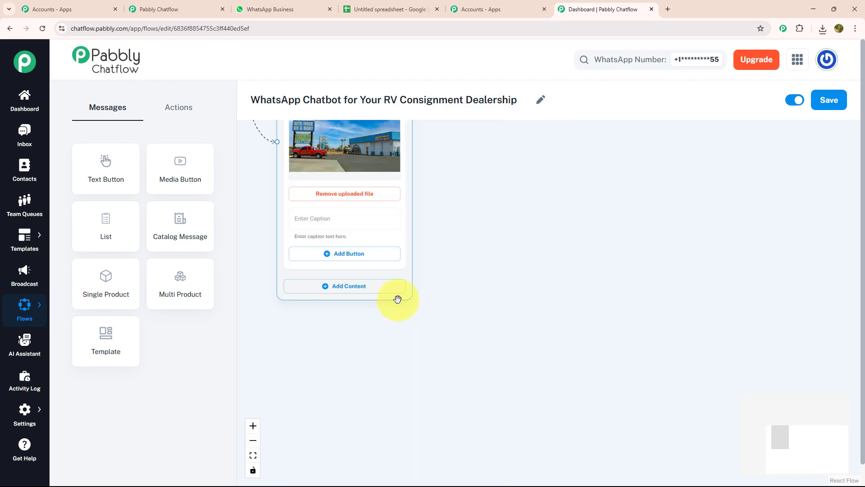
- Add Text + Button content below the photo with the "Welcome to Pabbly RV Consignments!" greeting, ending with "What would you like to do today?"
scroll(399, 295, "up", 2)
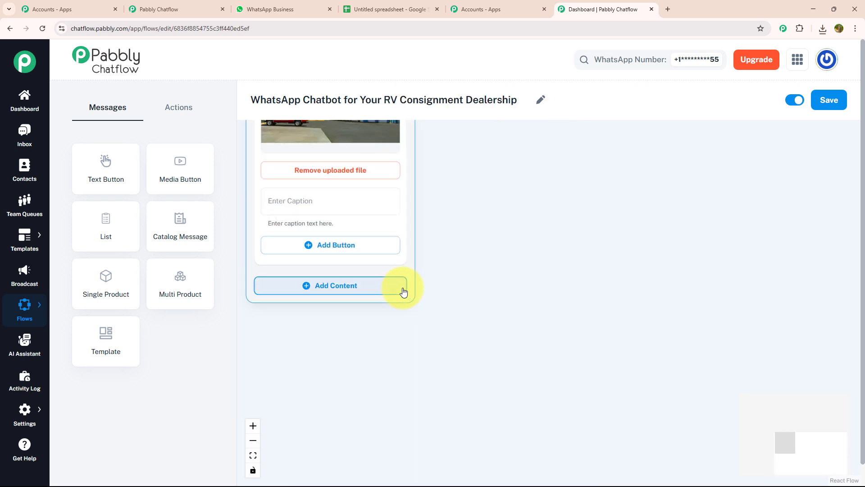
left_click(374, 295)
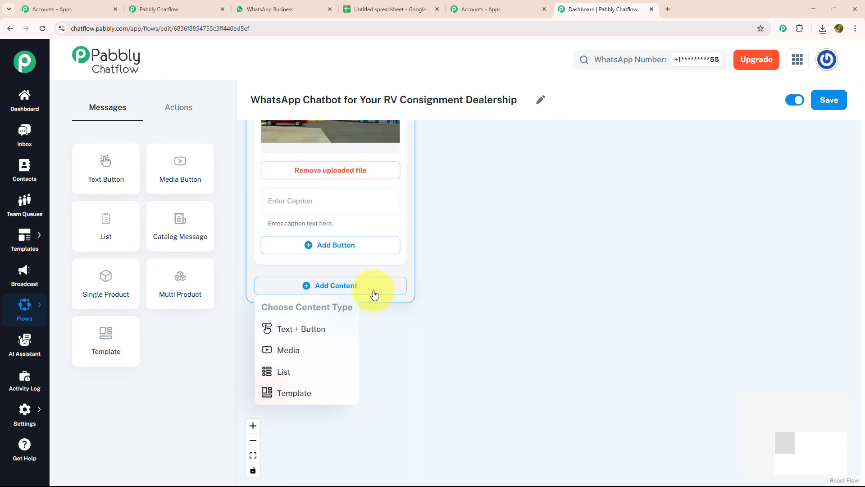
left_click(328, 336)
left_click(328, 337)
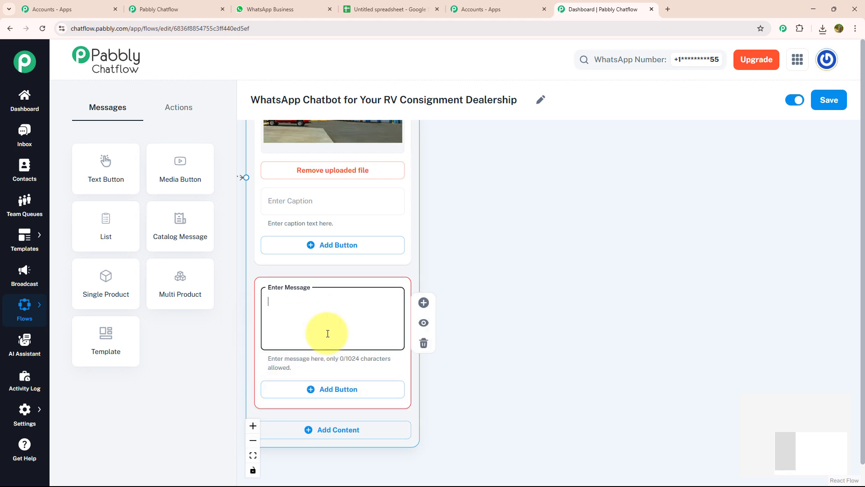
key("ctrl+v")
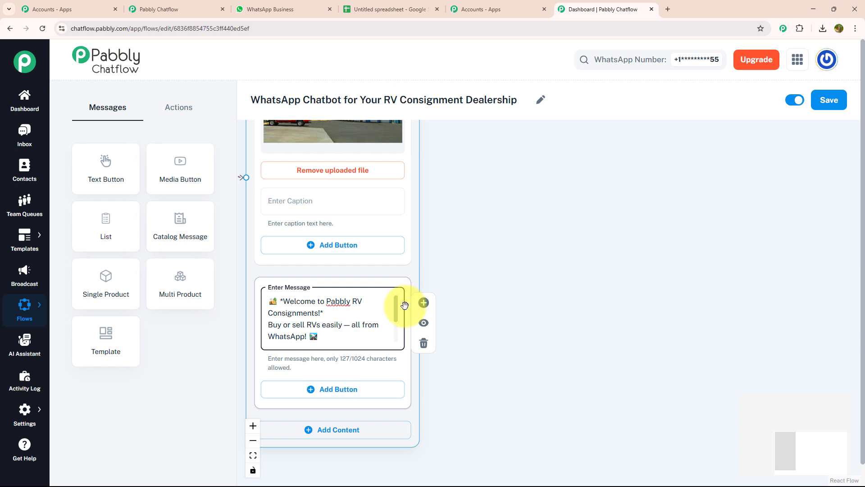
left_click_drag(396, 307, 394, 331)
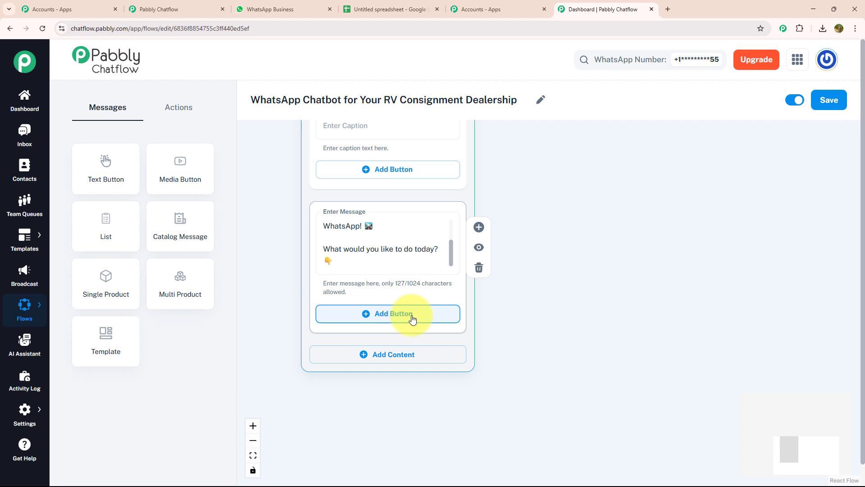
- Add three buttons to the welcome message: "RV for Sale", "Schedule a Viewing" and "Need Help"
left_click(412, 318)
left_click(411, 318)
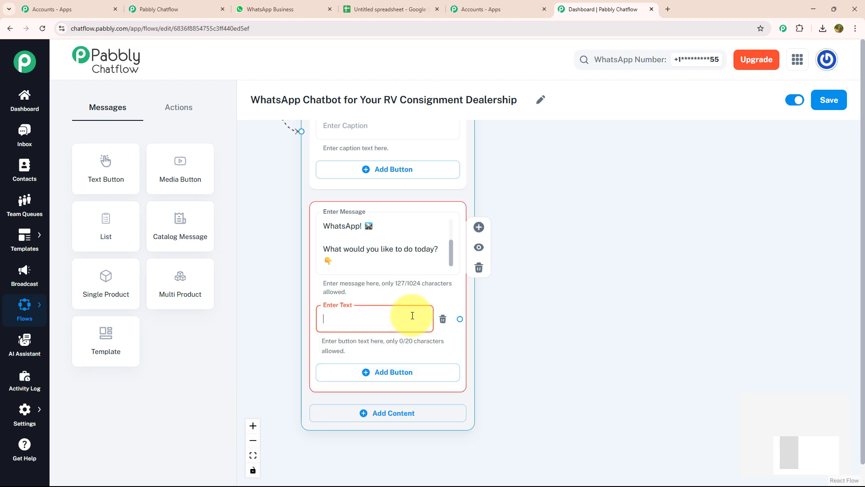
type("RV for Sale")
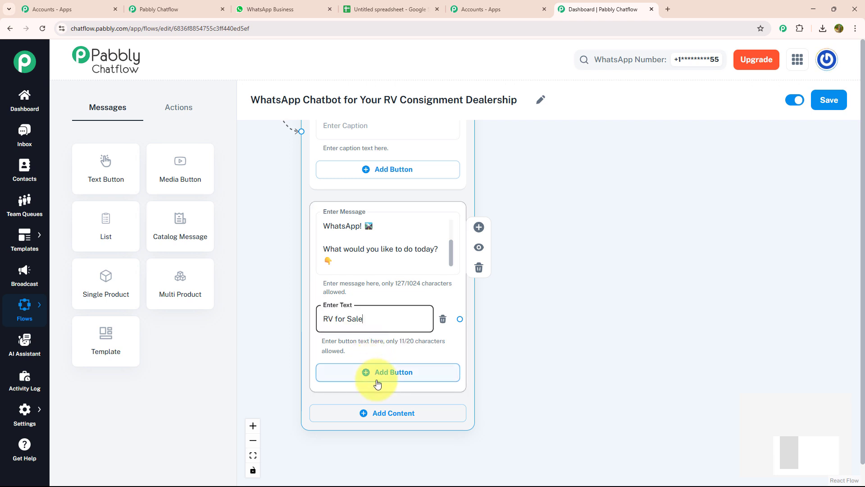
left_click(377, 381)
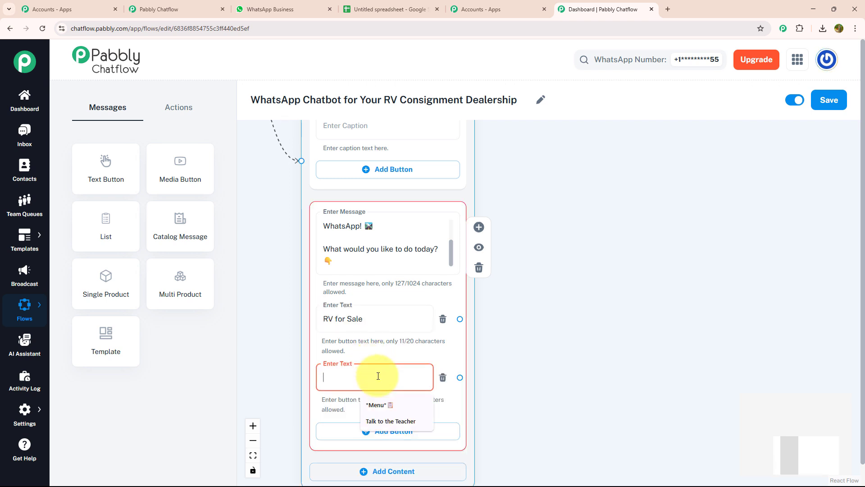
type("Schedule a Viewing")
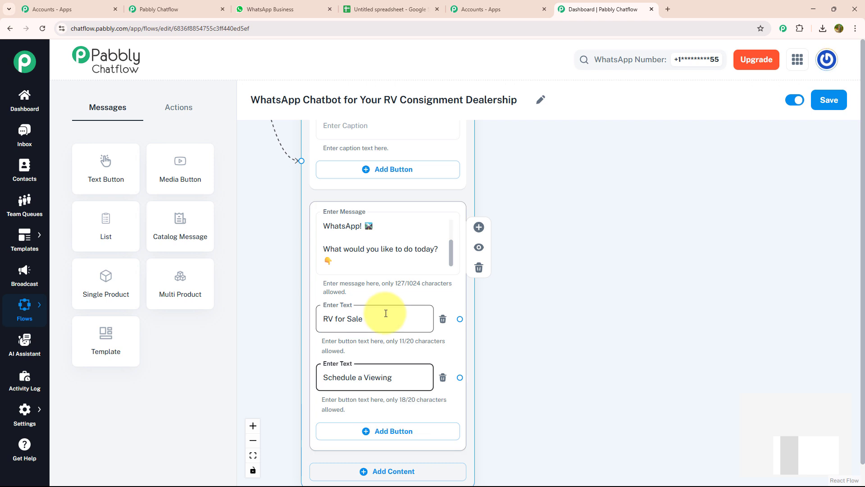
left_click(389, 431)
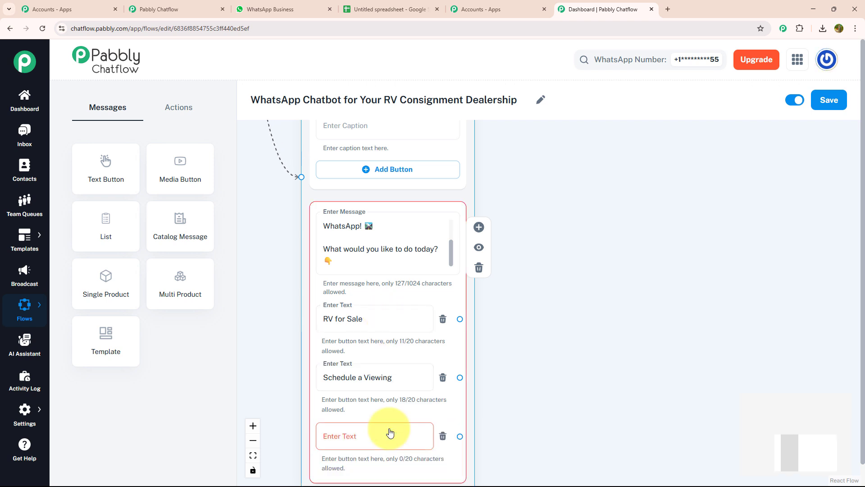
left_click(390, 432)
type("Need Help")
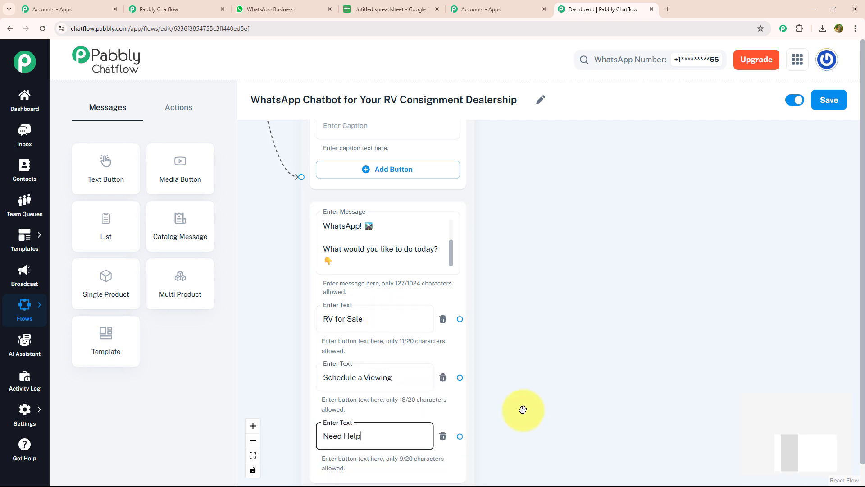
- Add a Text Button message node beside the welcome message and connect the "RV for Sale" button to it
left_click_drag(667, 262, 614, 167)
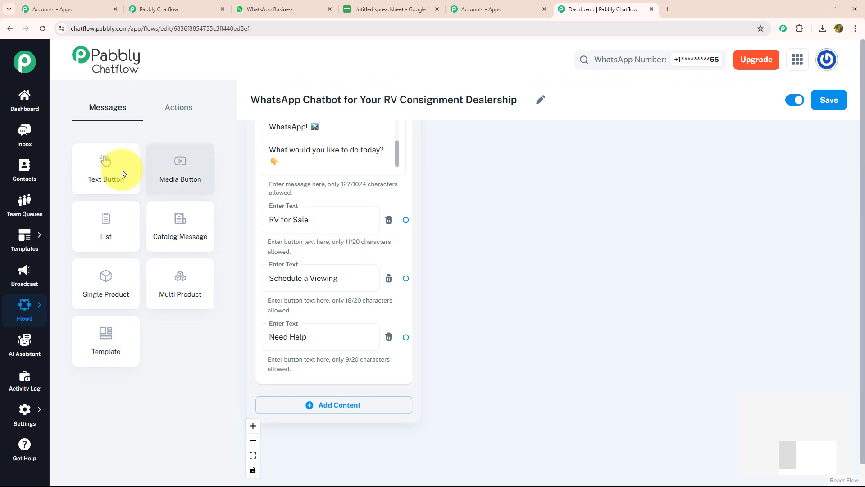
left_click_drag(105, 171, 499, 228)
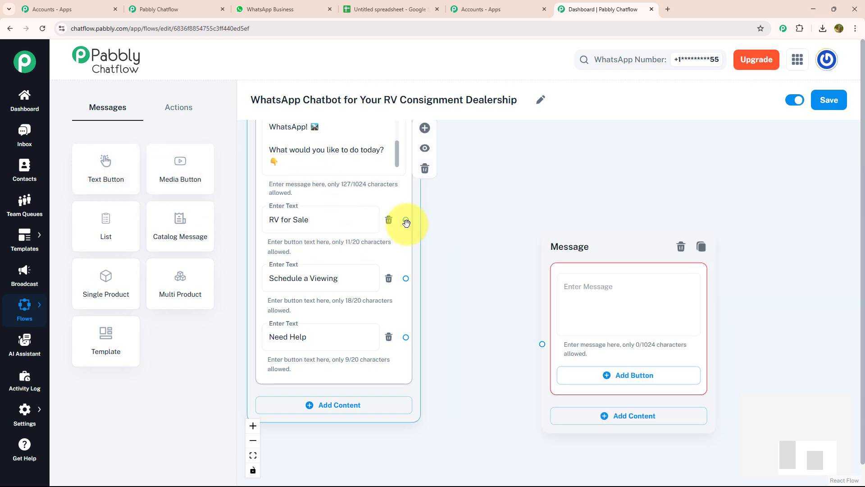
left_click_drag(405, 220, 415, 366)
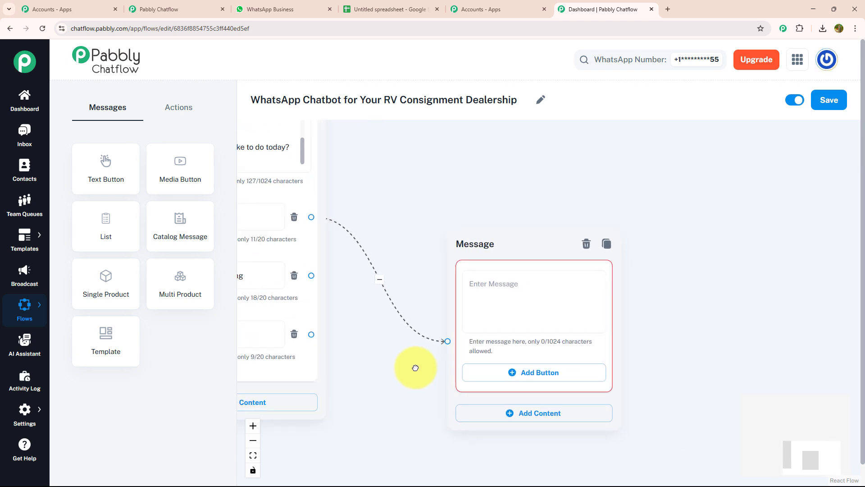
- Fill the new message with the prepared RV listings text, starting with the 2019 Thor Motor Coach Axis 24.1, and review its details
left_click(469, 301)
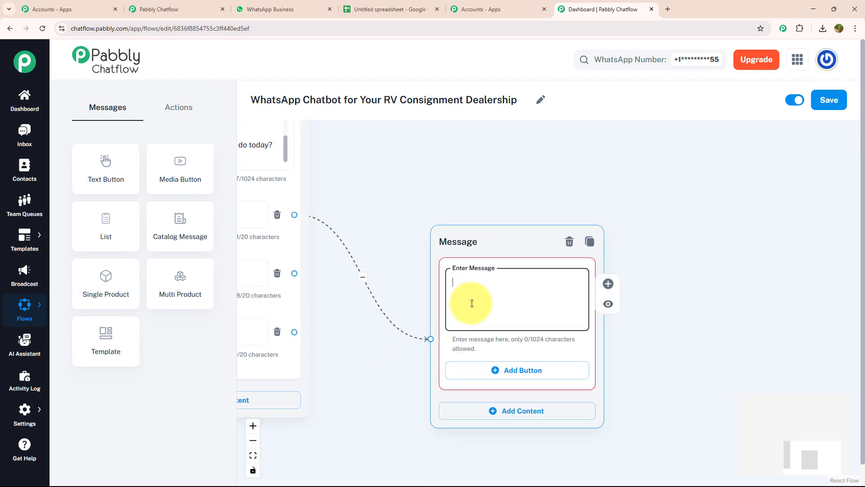
key("ctrl+v")
scroll(584, 281, "down", 1)
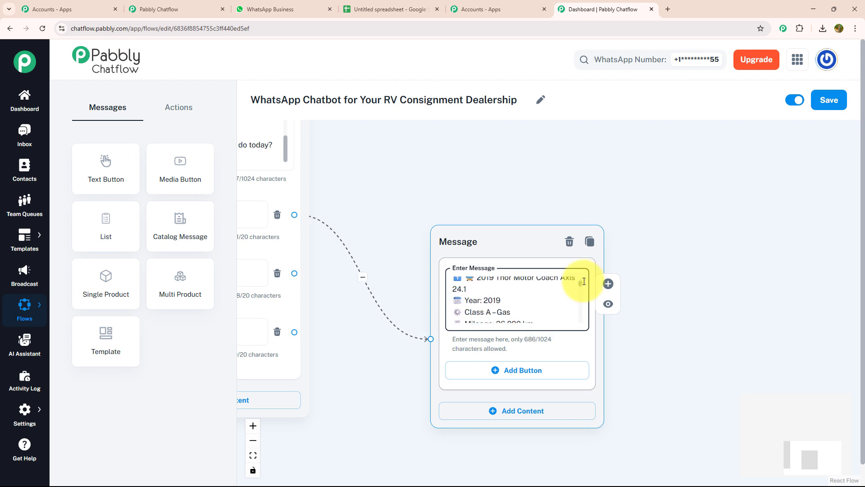
scroll(584, 282, "up", 1)
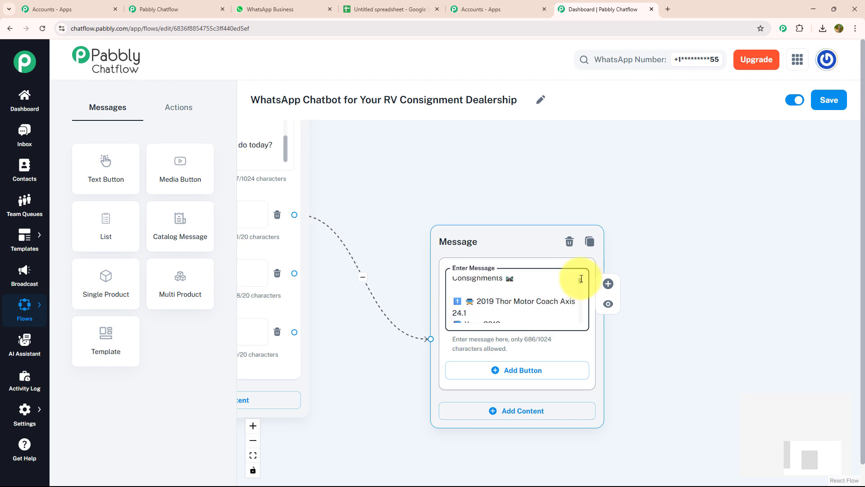
scroll(582, 280, "down", 3)
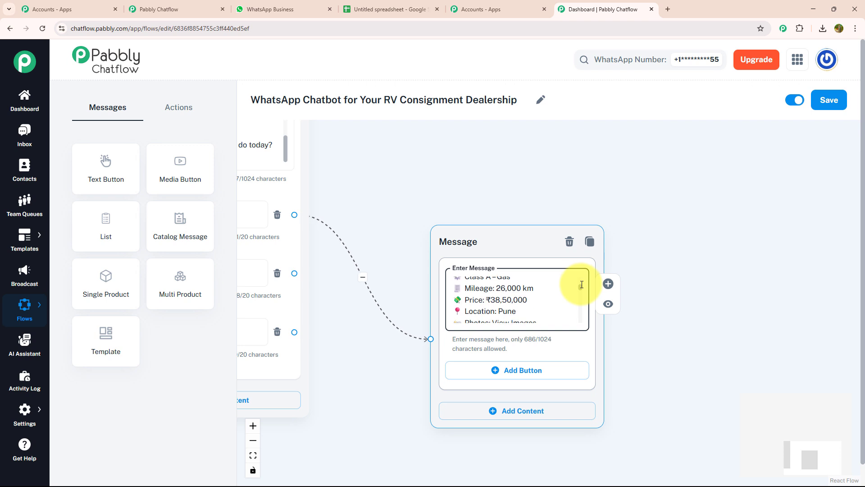
scroll(582, 285, "down", 1)
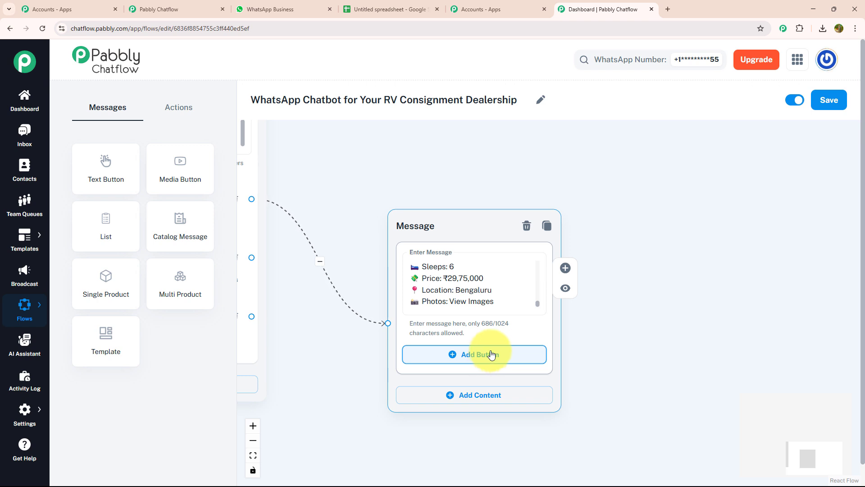
- Add "Schedule a Viewing" and "Menu" buttons to the RV listings message
left_click(490, 357)
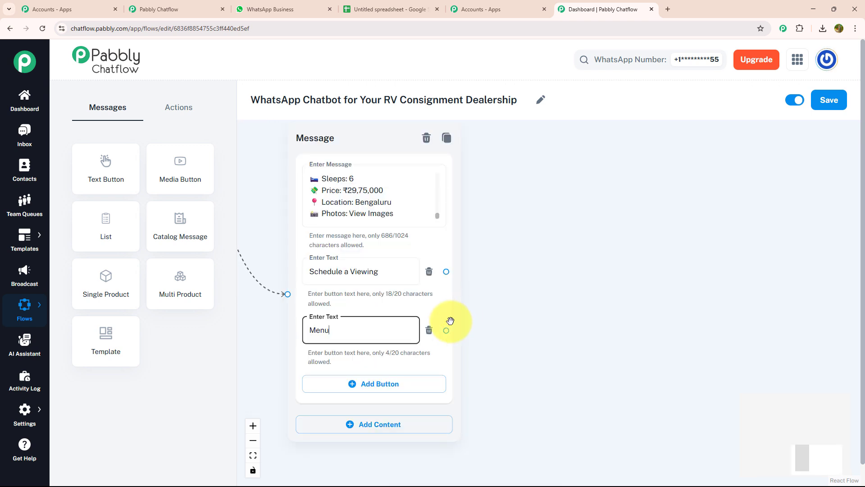
left_click_drag(446, 330, 412, 194)
left_click_drag(716, 246, 323, 153)
left_click_drag(603, 399, 536, 221)
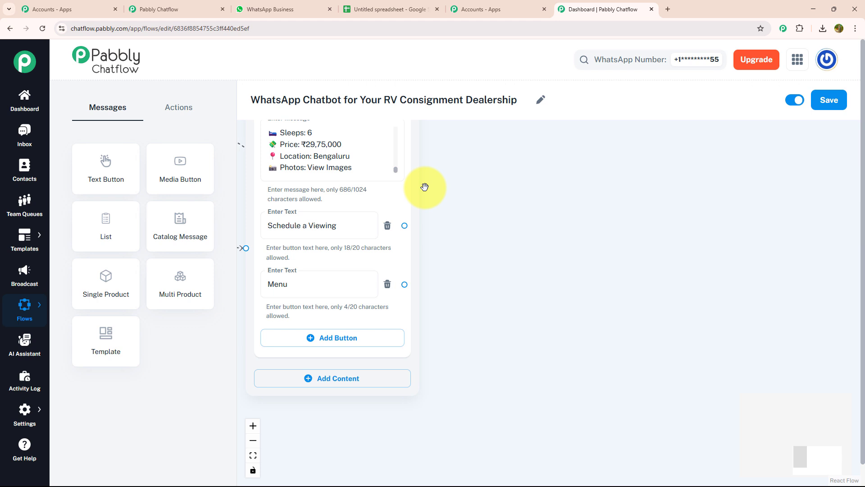
- Add an Ask Question node beside the RV listings message and connect that message's "Schedule a Viewing" button to it
left_click(195, 111)
left_click_drag(162, 239, 521, 239)
left_click_drag(404, 225, 518, 381)
- Fill the new question with the prepared viewing text starting "*Let's get you on the road to adventure!*" and review it
left_click_drag(493, 323, 347, 257)
left_click(467, 243)
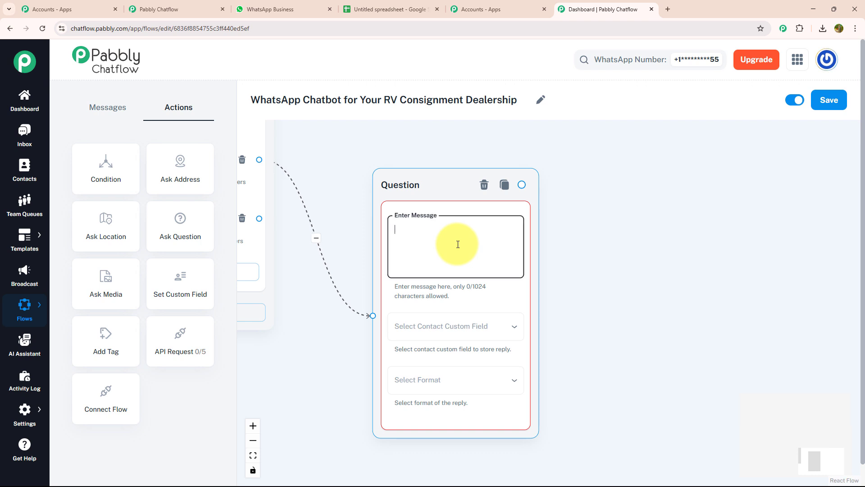
key("ctrl+v")
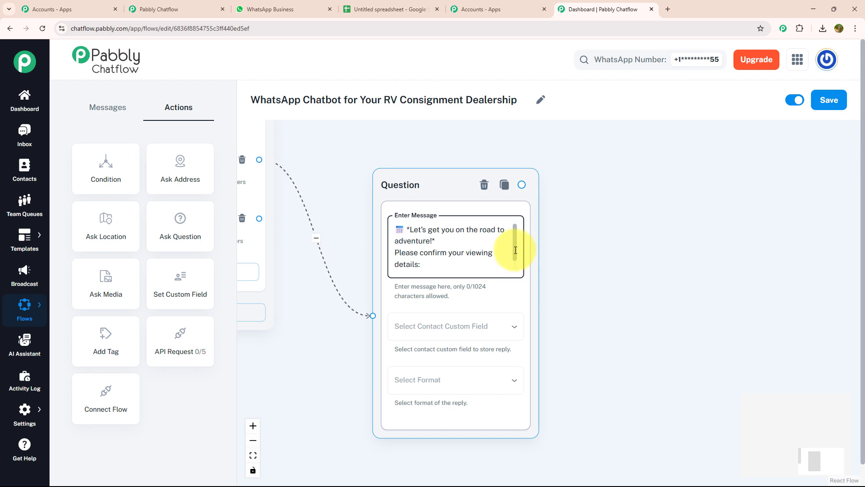
scroll(514, 267, "down", 1)
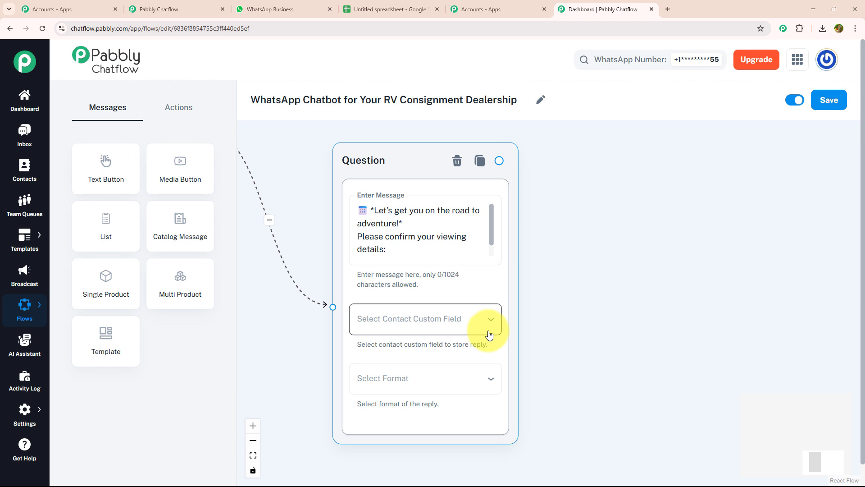
- Store the question's reply in the RV_ID contact custom field and set its reply format to Any
left_click(490, 335)
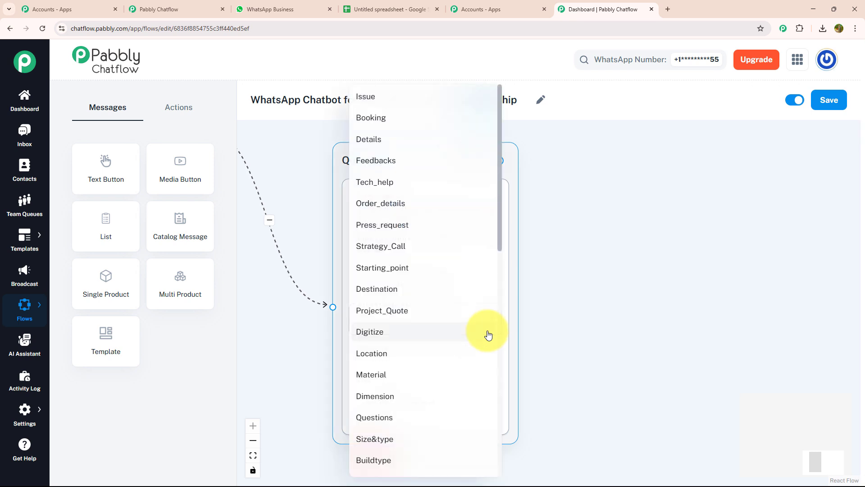
scroll(488, 335, "down", 4)
left_click(457, 361)
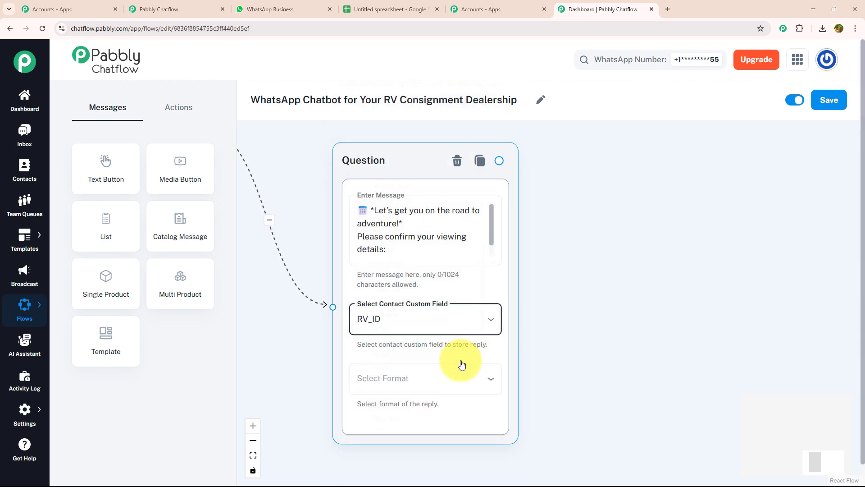
left_click(459, 371)
left_click(464, 337)
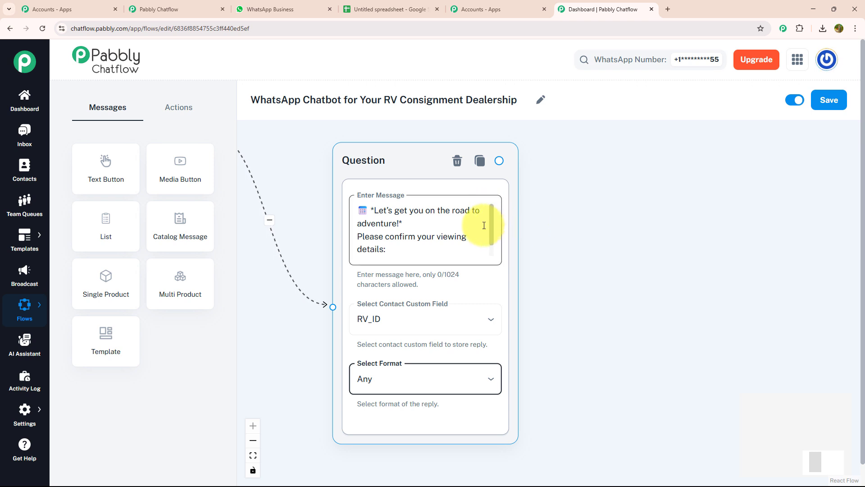
- Add a second Ask Question node and connect the RV_ID question to it
left_click(169, 120)
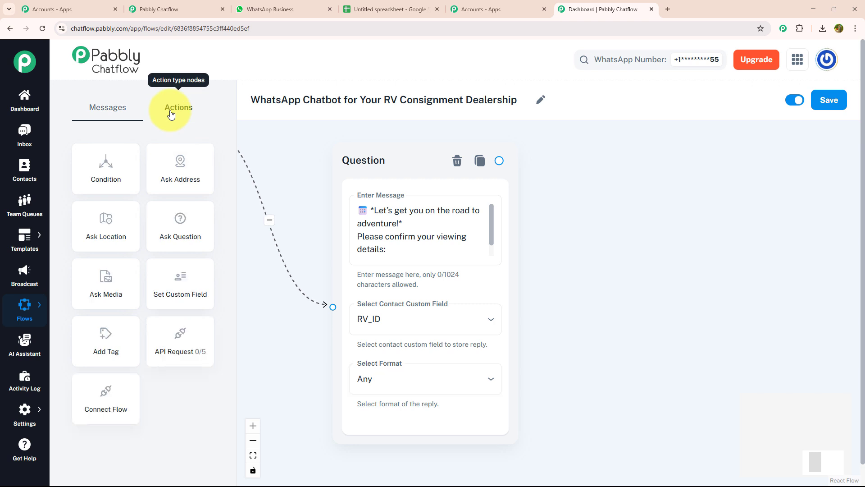
left_click_drag(174, 228, 598, 236)
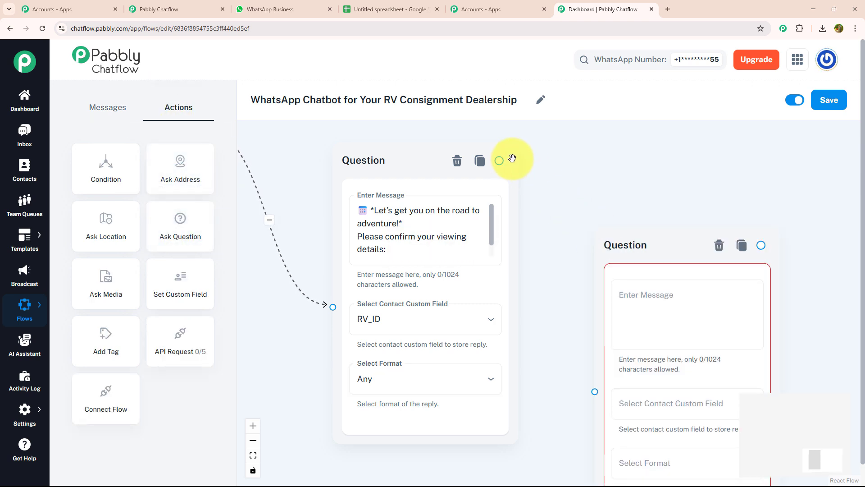
left_click_drag(500, 161, 593, 394)
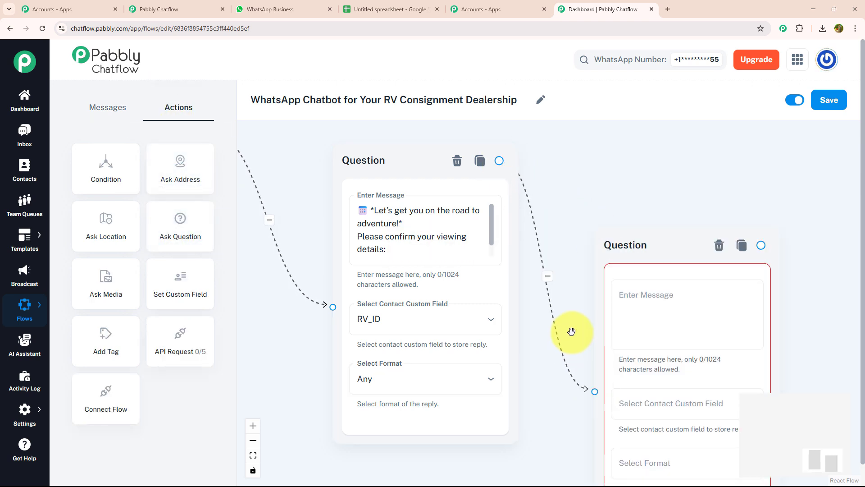
- Make the new question read "Please confirm your: 📍 *Preferred Location:*", storing replies in the Location custom field with format Any
left_click_drag(572, 328, 352, 271)
left_click(483, 243)
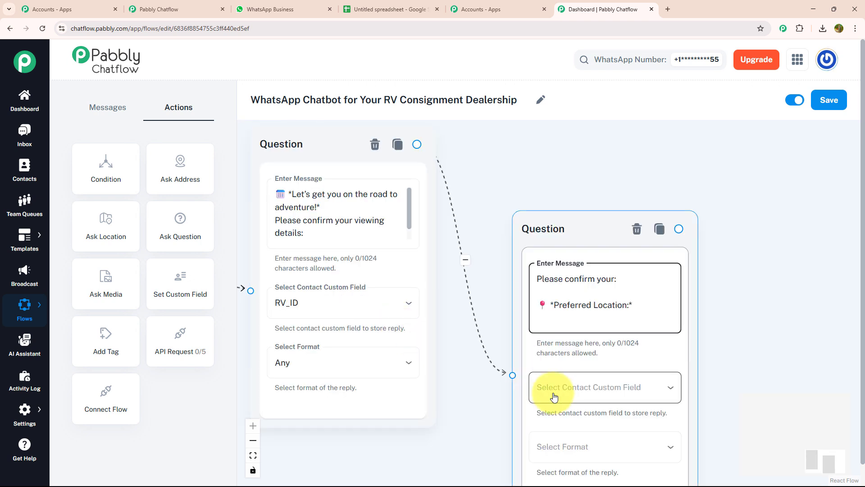
left_click(559, 397)
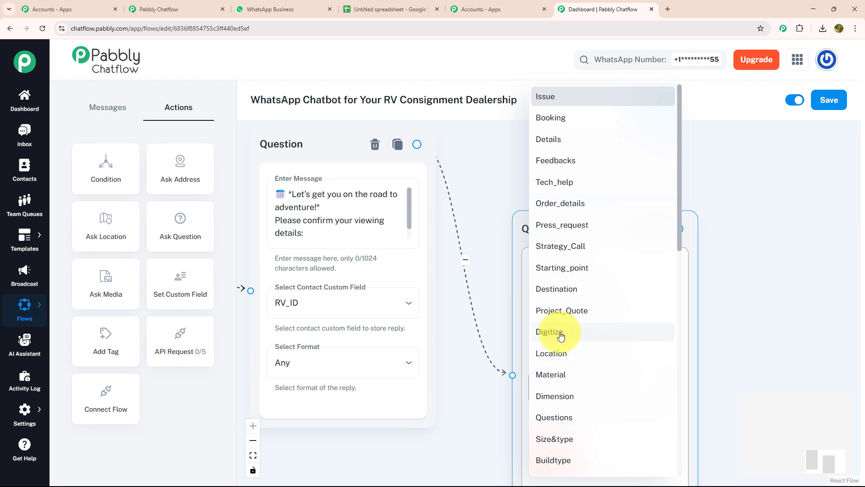
scroll(558, 332, "down", 4)
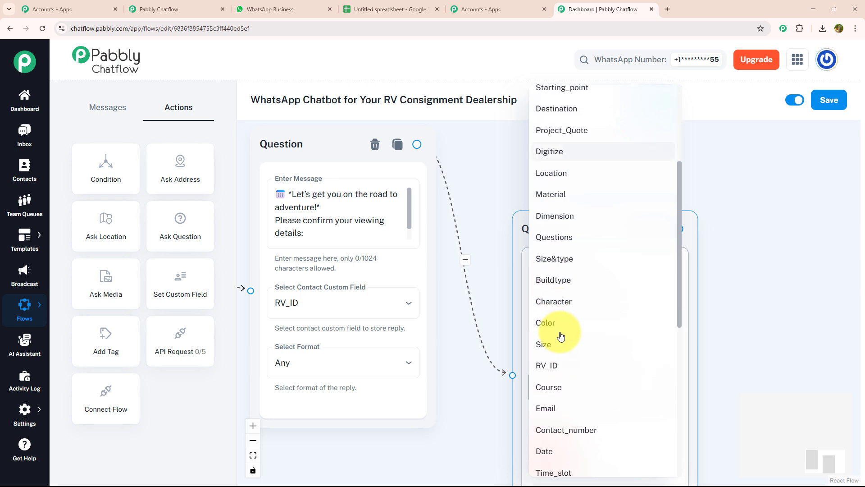
left_click(558, 171)
left_click(575, 447)
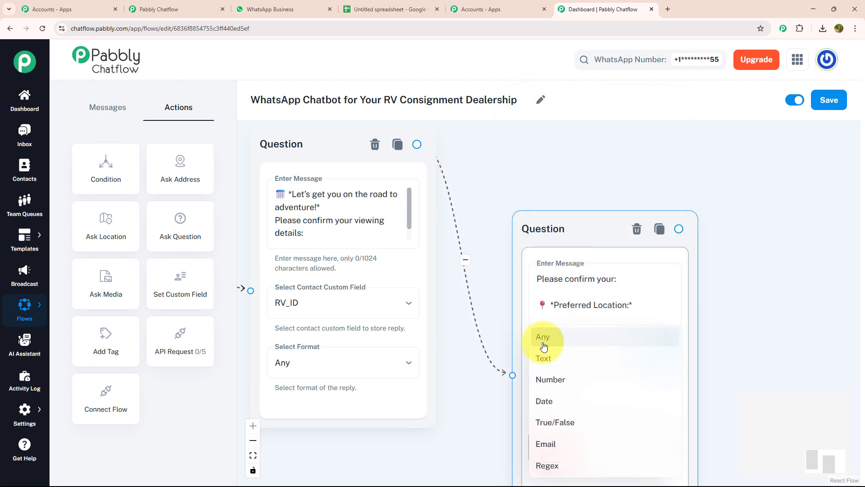
left_click(545, 349)
- Add a third Ask Question node and connect the Preferred Location question to it
left_click_drag(788, 340, 586, 215)
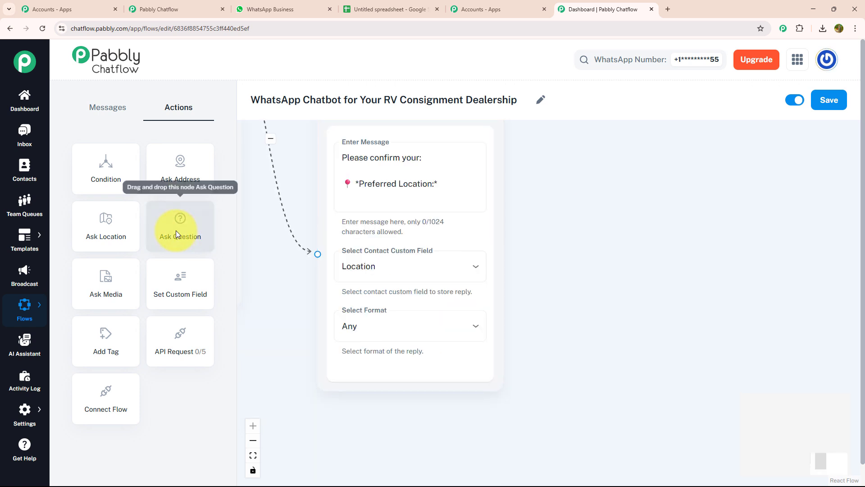
left_click_drag(175, 230, 618, 228)
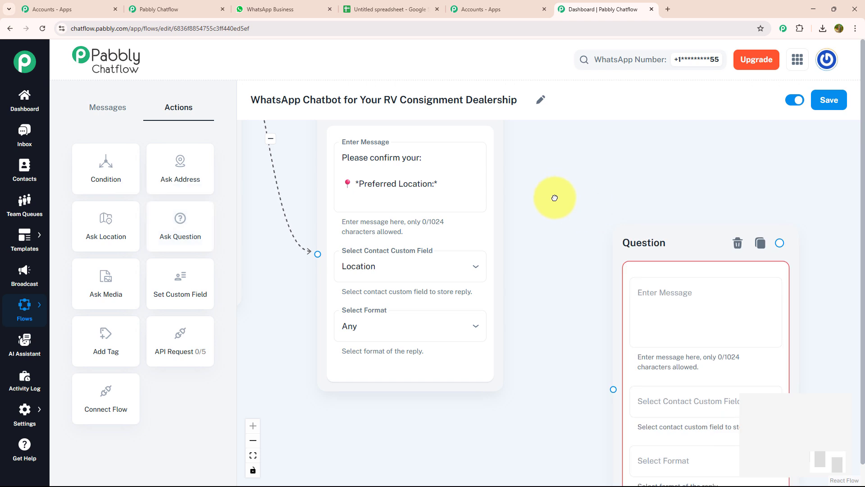
left_click_drag(434, 148, 564, 430)
- Make the third question read "Please confirm your: 📅 *Date:*", storing replies in the Date custom field with format Any
left_click(613, 366)
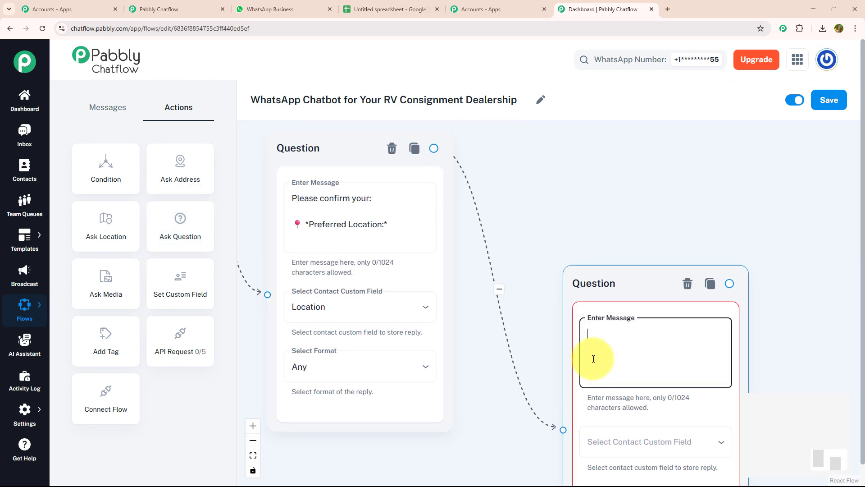
type("Please confirm your:  📅 *Date:*")
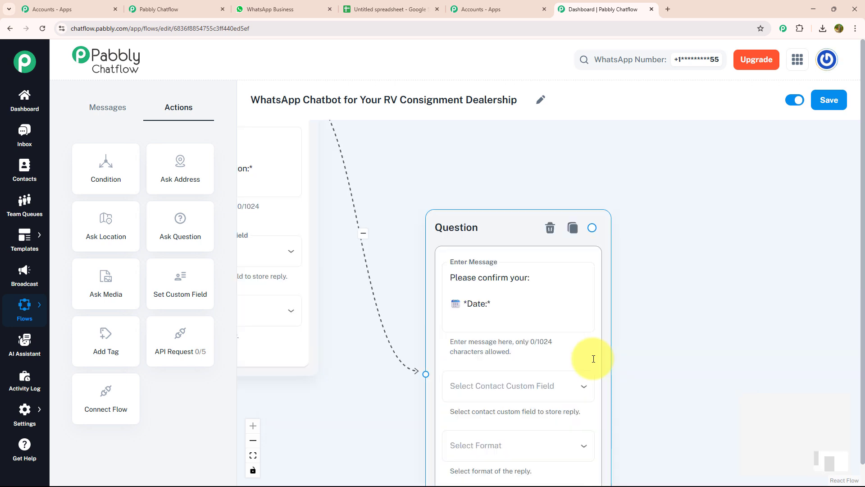
left_click(580, 397)
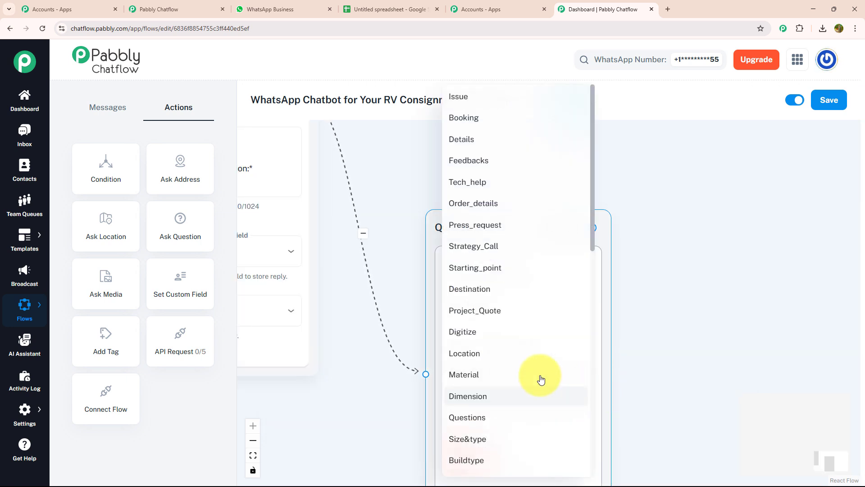
scroll(536, 287, "down", 3)
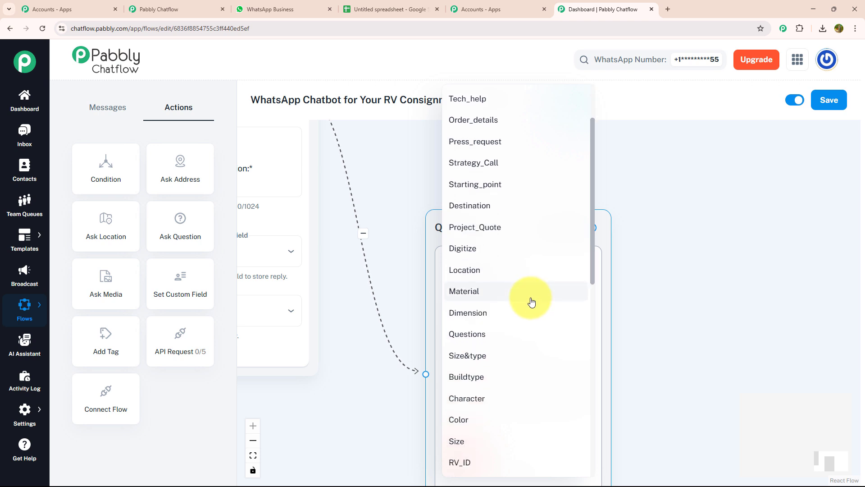
left_click(532, 408)
left_click(527, 449)
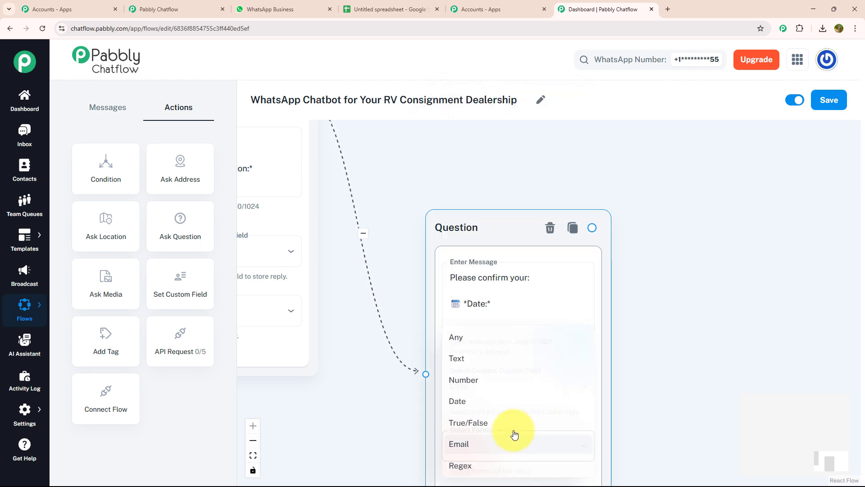
left_click(471, 339)
- Add an API Request node beside the Date question and connect that question to it
scroll(507, 316, "down", 3)
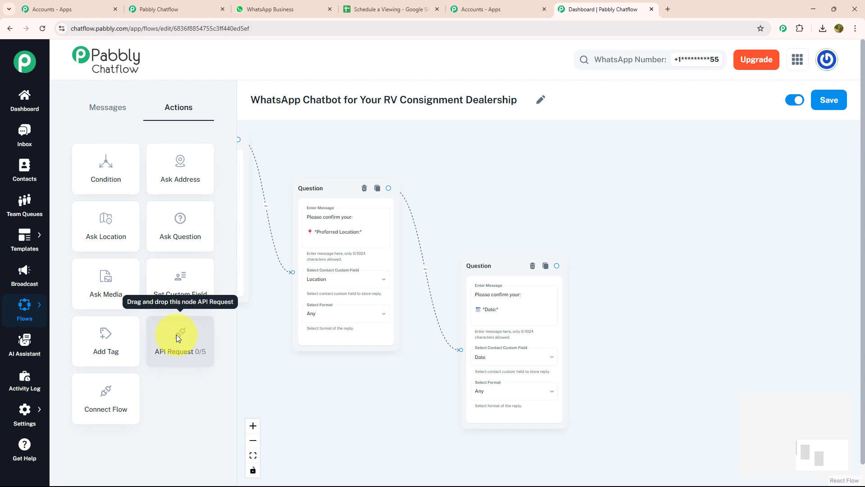
left_click_drag(176, 335, 657, 258)
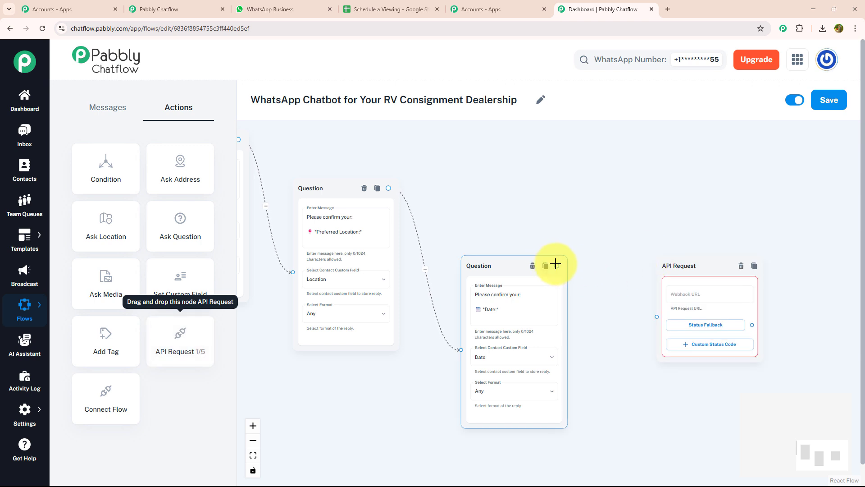
mouse_move(556, 264)
left_mouse_down()
mouse_move(628, 338)
mouse_move(657, 316)
left_mouse_up()
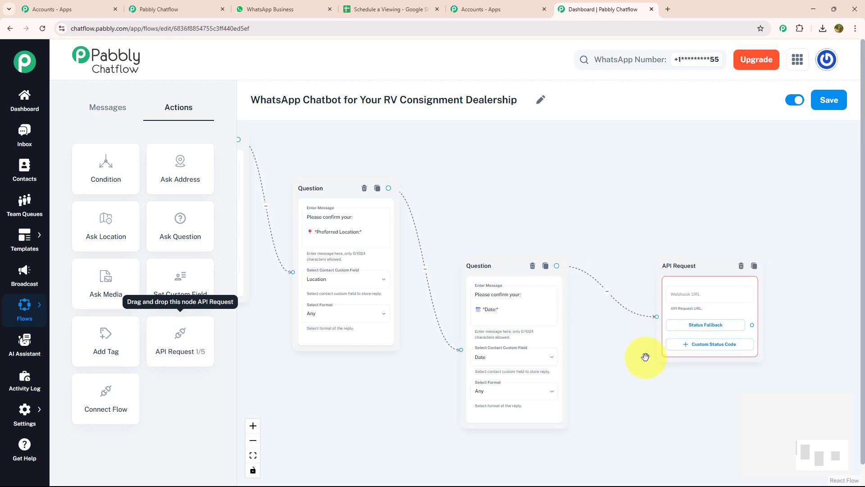
- Open the API Request node's webhook URL configuration
mouse_move(648, 356)
left_mouse_down()
mouse_move(518, 320)
mouse_move(474, 295)
mouse_move(405, 305)
left_mouse_up()
scroll(480, 292, "up", 3)
left_click(536, 229)
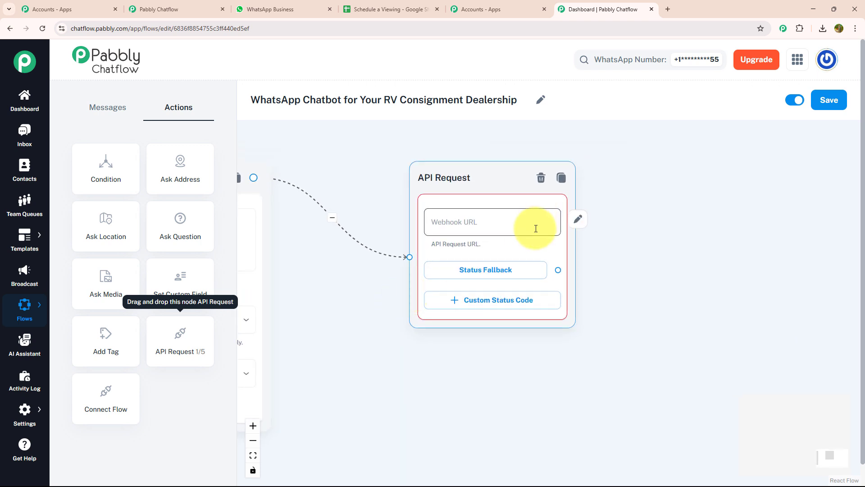
left_click(536, 228)
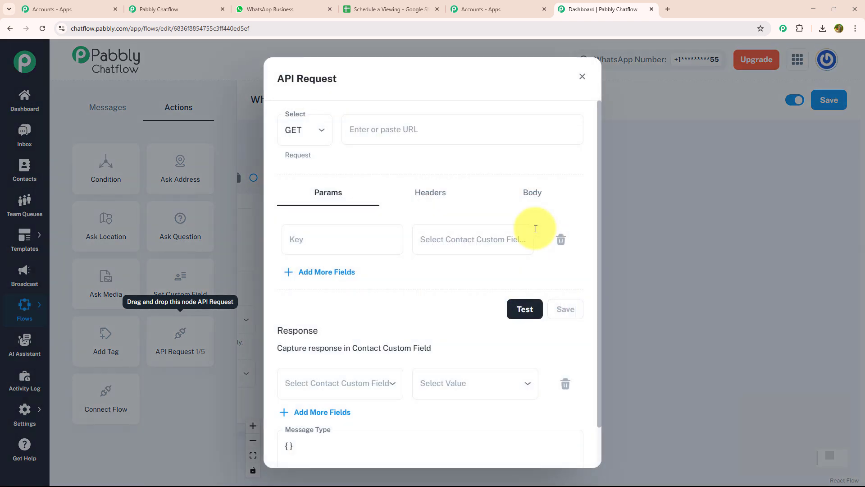
- Switch to Pabbly Connect by opening the Pabbly site in a new browser tab, signing in and accessing the Connect app
left_click(670, 4)
type("p")
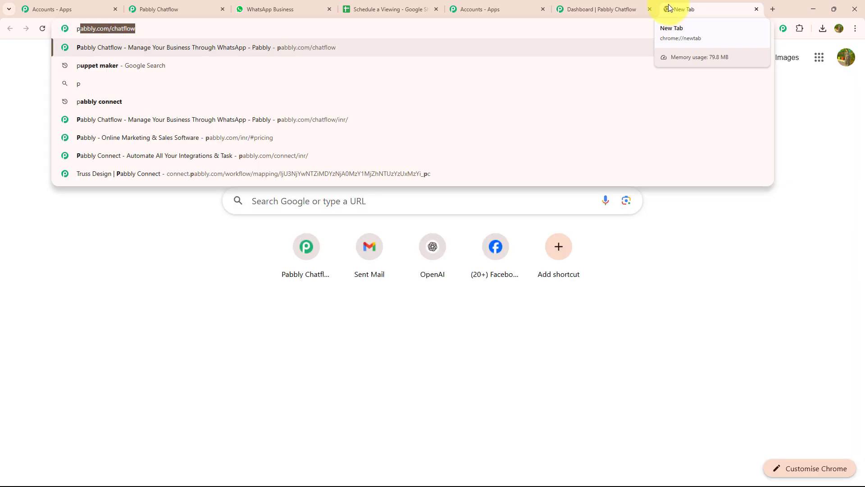
key("Return")
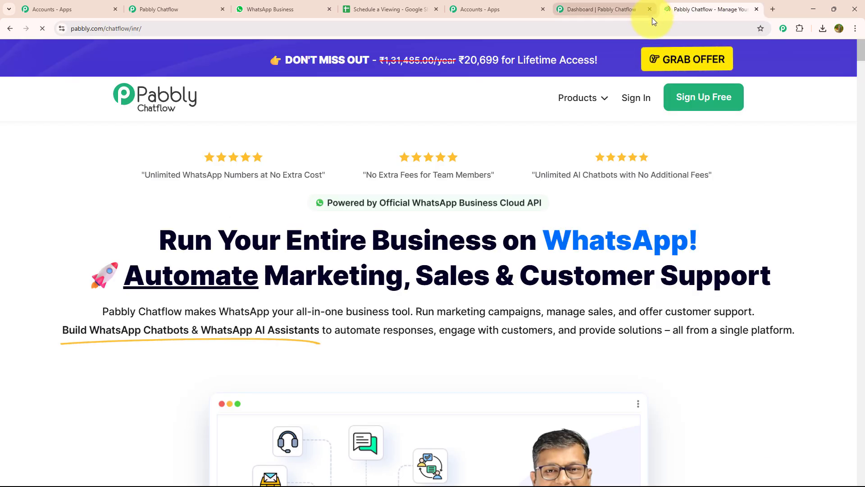
left_click(635, 97)
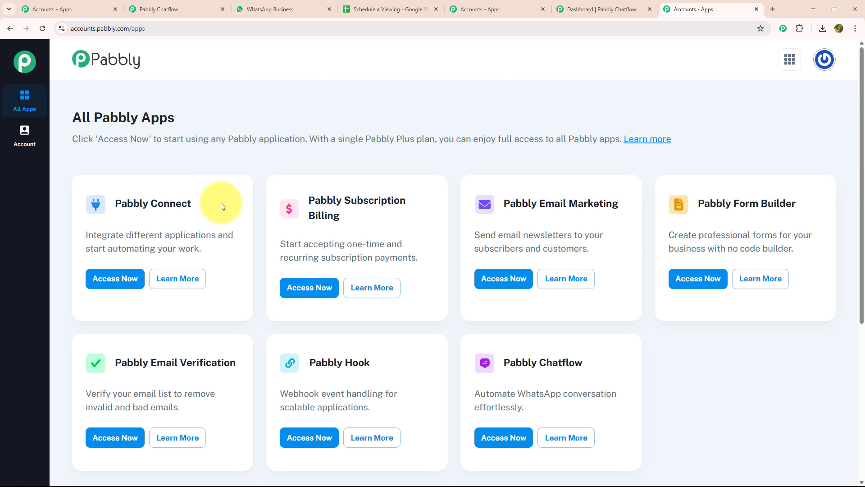
left_click(136, 277)
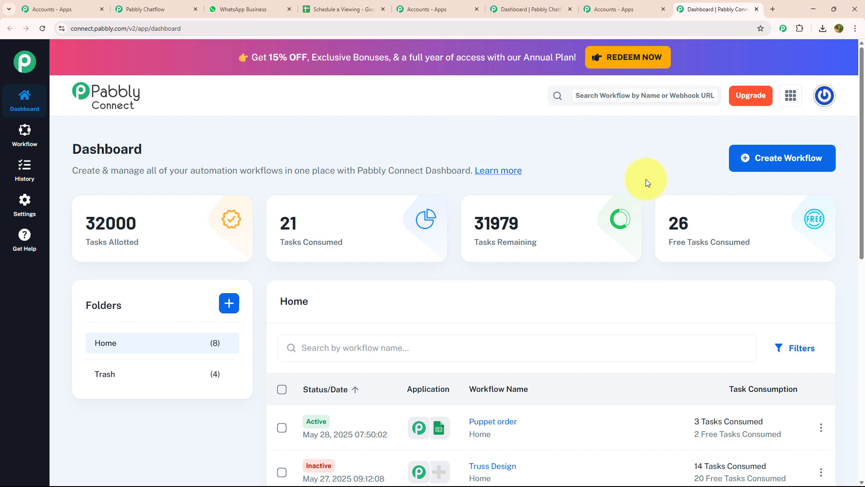
- Create a new Pabbly Connect workflow named "Schedule a Viewing" in the Home folder
left_click(748, 162)
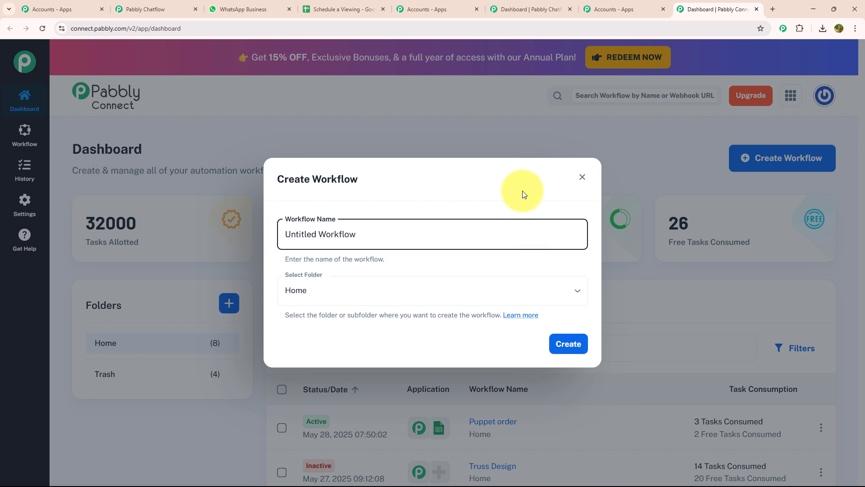
key("BackSpace")
key("BackSpace")
key("BackSpace")
key("BackSpace")
key("BackSpace")
key("BackSpace")
key("BackSpace")
key("BackSpace")
key("BackSpace")
key("BackSpace")
key("BackSpace")
key("BackSpace")
key("BackSpace")
key("BackSpace")
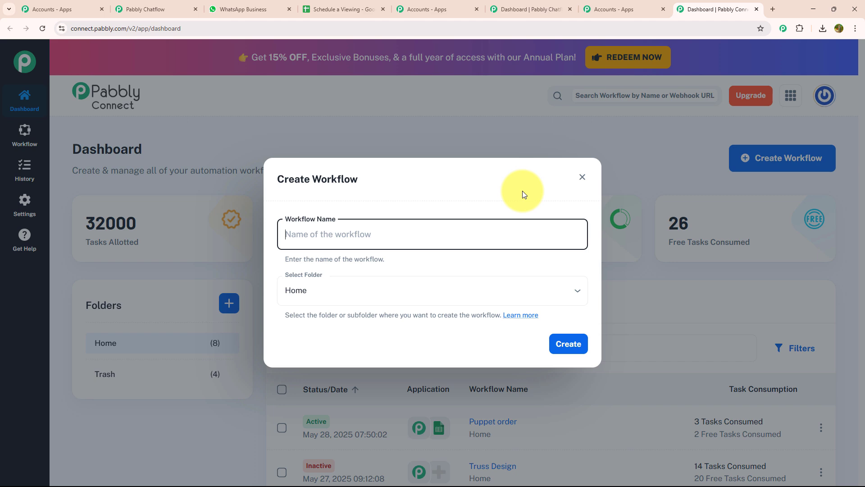
type("Schedule a Viewing")
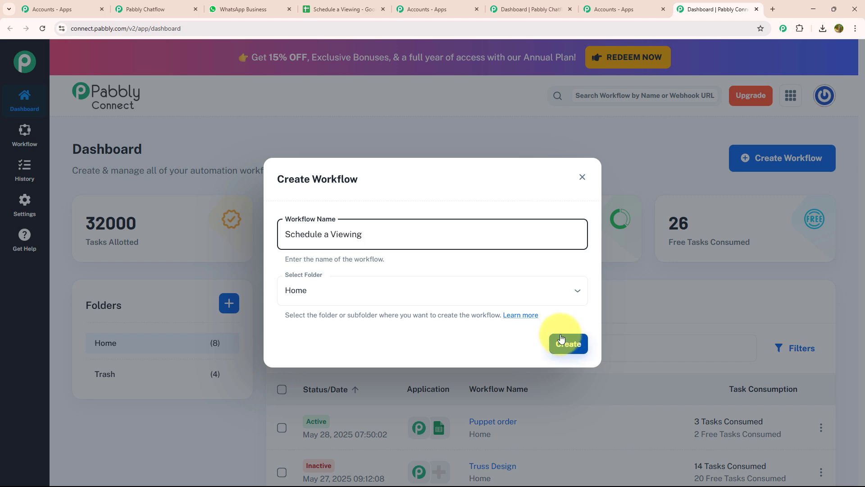
left_click(566, 347)
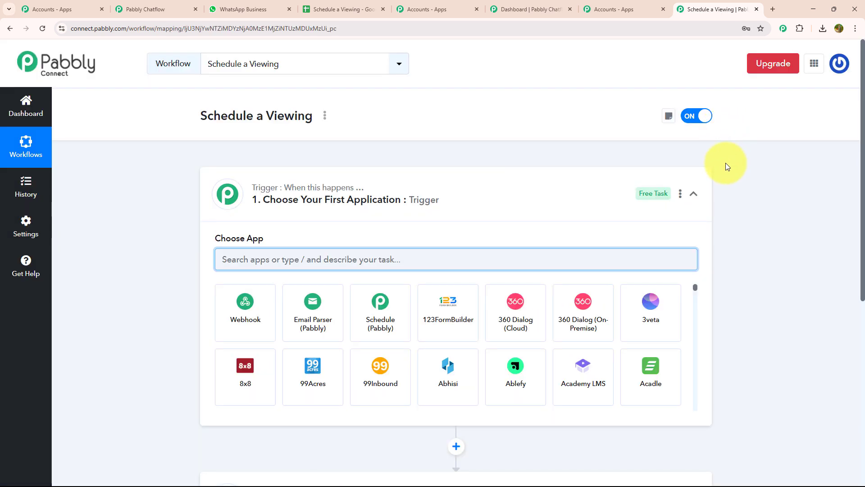
- Set the workflow's trigger to the Pabbly Chatflow app with the New Message Received event
left_click(694, 193)
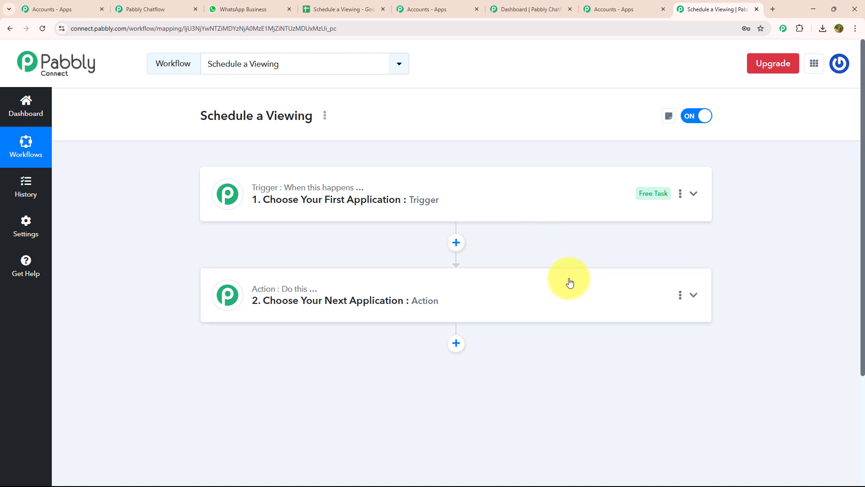
left_click(571, 215)
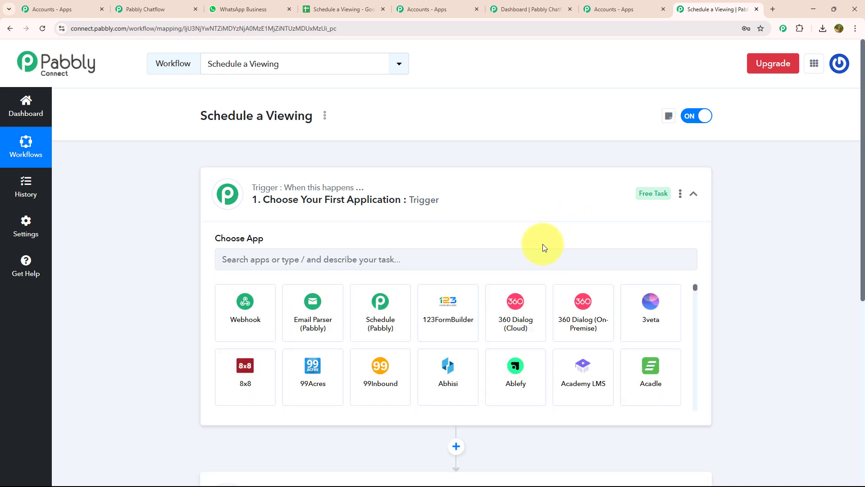
left_click(502, 257)
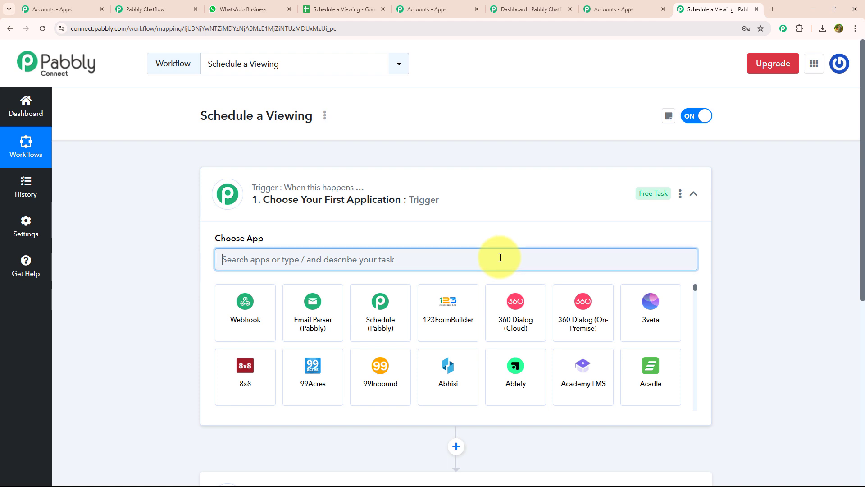
type("chatfl")
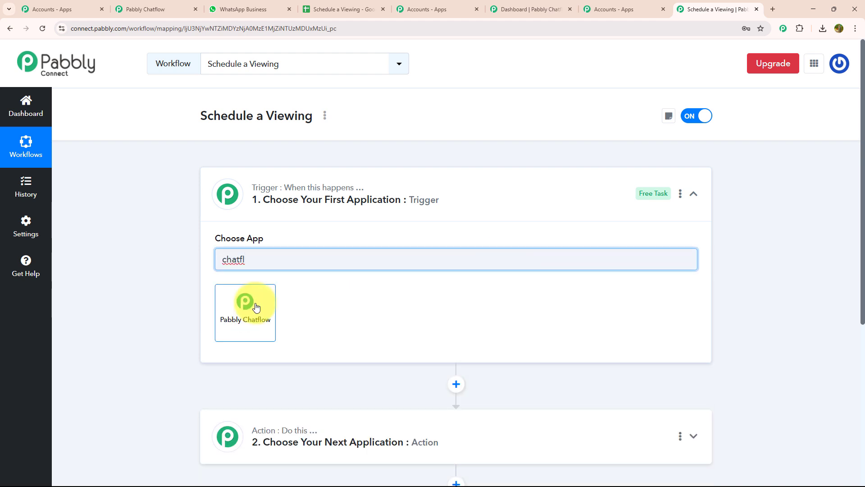
left_click(256, 307)
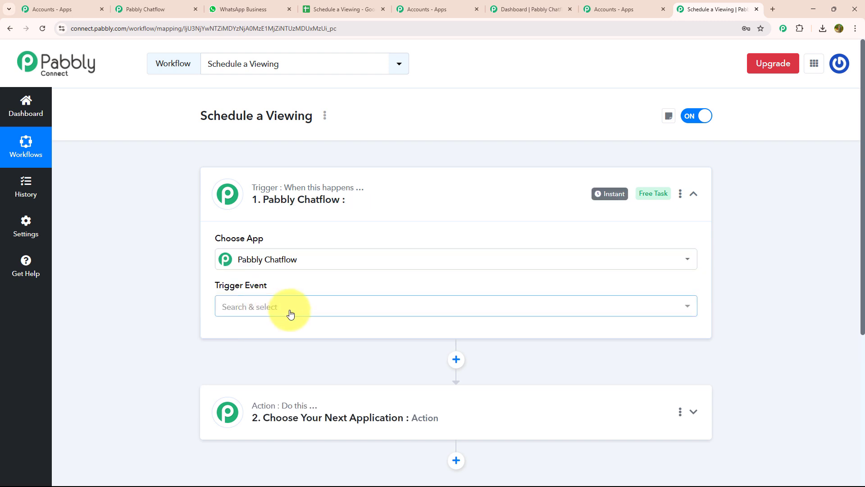
left_click(290, 314)
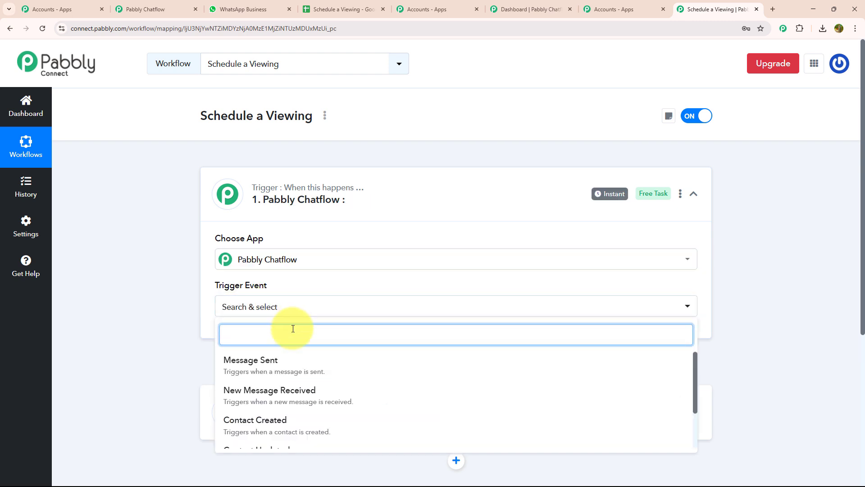
left_click(300, 390)
- Copy the trigger's webhook URL and paste it as the request URL of the API Request node in Pabbly Chatflow
scroll(201, 325, "down", 2)
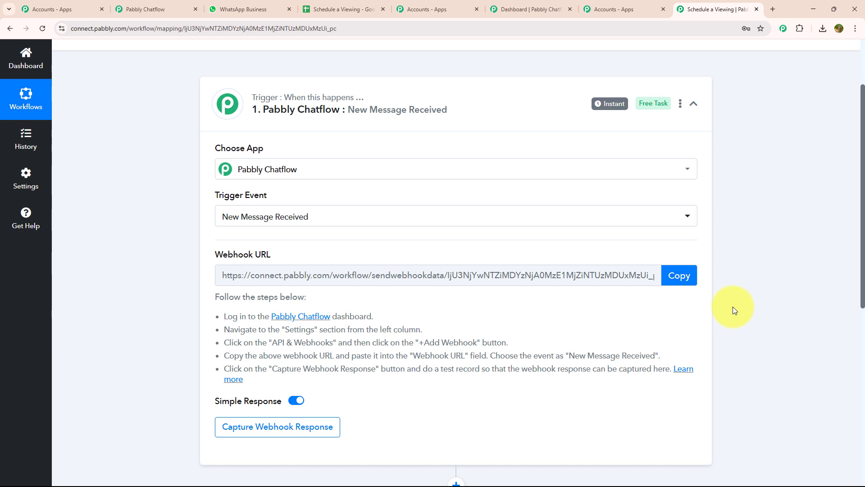
left_click(686, 284)
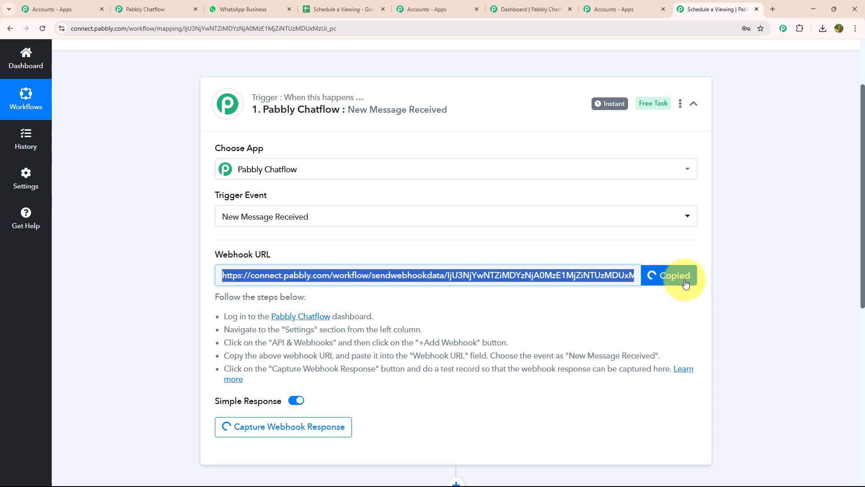
left_click(527, 7)
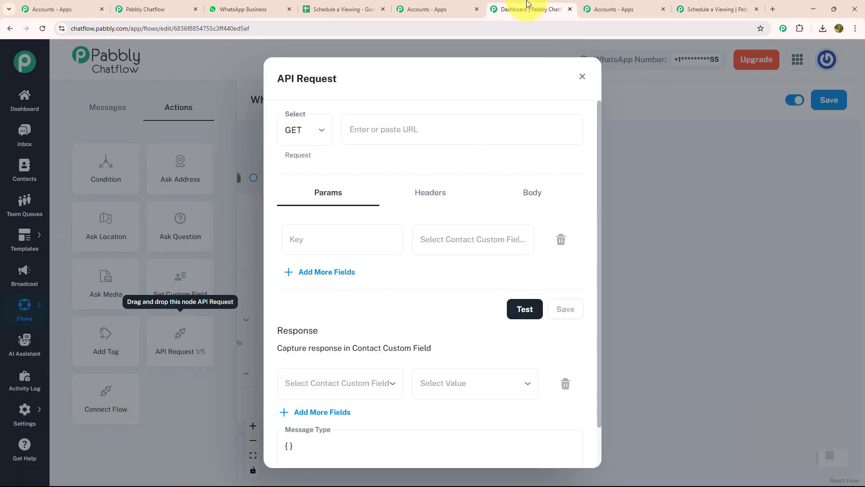
left_click(487, 128)
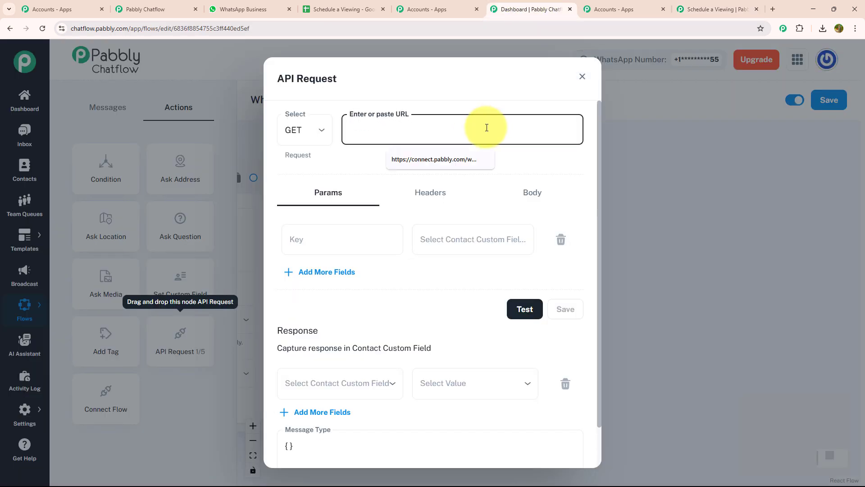
key("ctrl+v")
- Add API parameters Name ($Name), Preferred Location ($Location), RV_ID ($RV_ID) and Date ($Date), and test the request
left_click(338, 245)
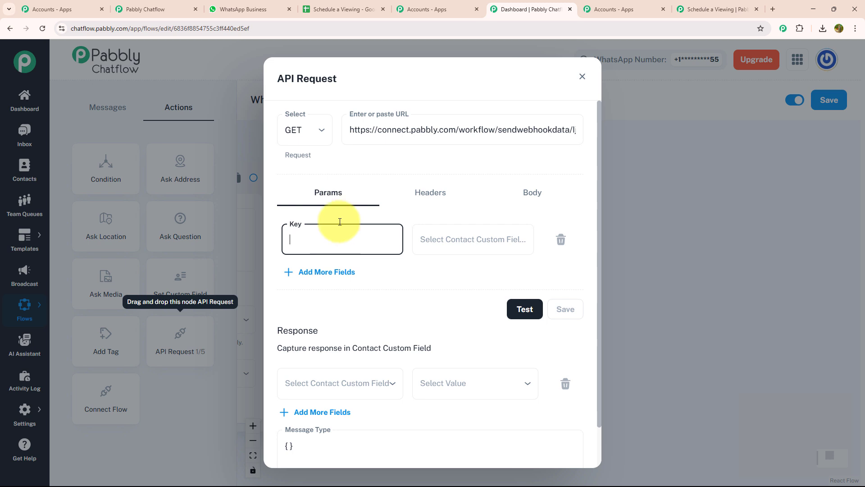
left_click(331, 9)
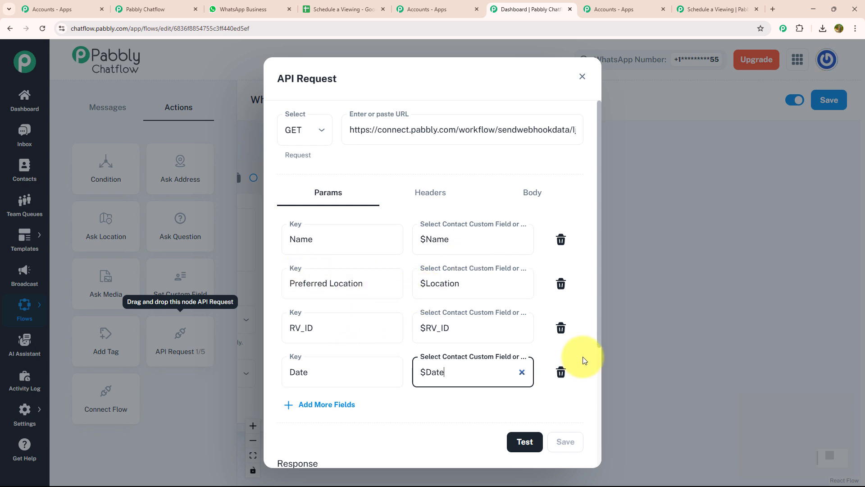
left_click(525, 443)
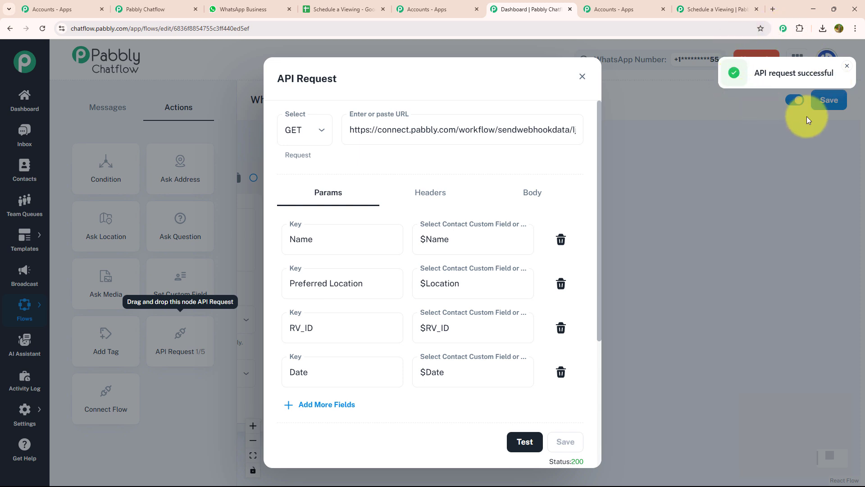
left_click(583, 76)
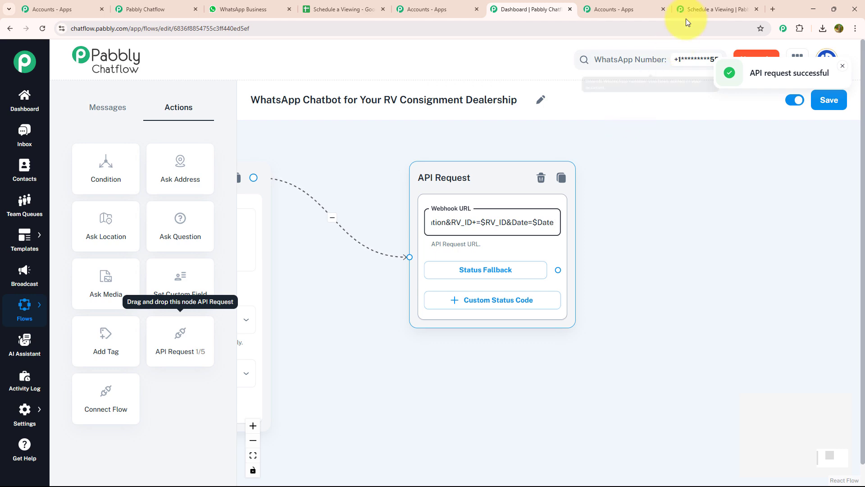
- Switch to the Schedule a Viewing workflow in Pabbly Connect and set its action to Google Sheets with the Add New Row event
left_click(686, 6)
scroll(613, 166, "down", 7)
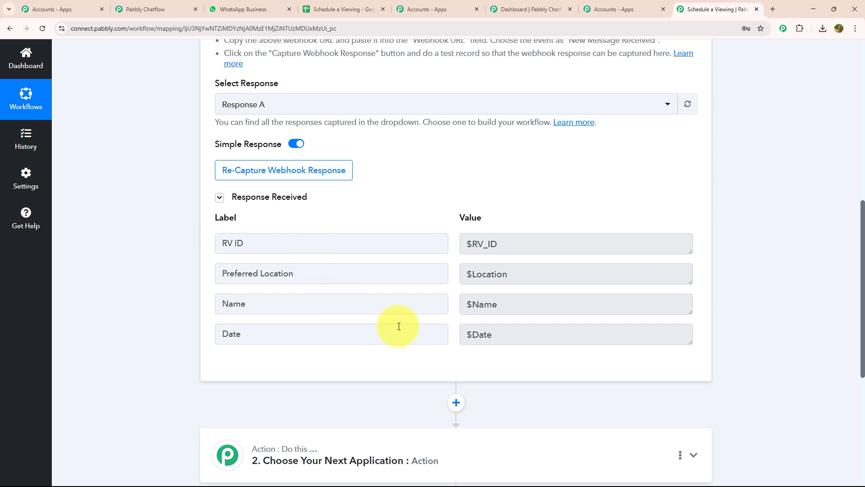
scroll(410, 242, "down", 5)
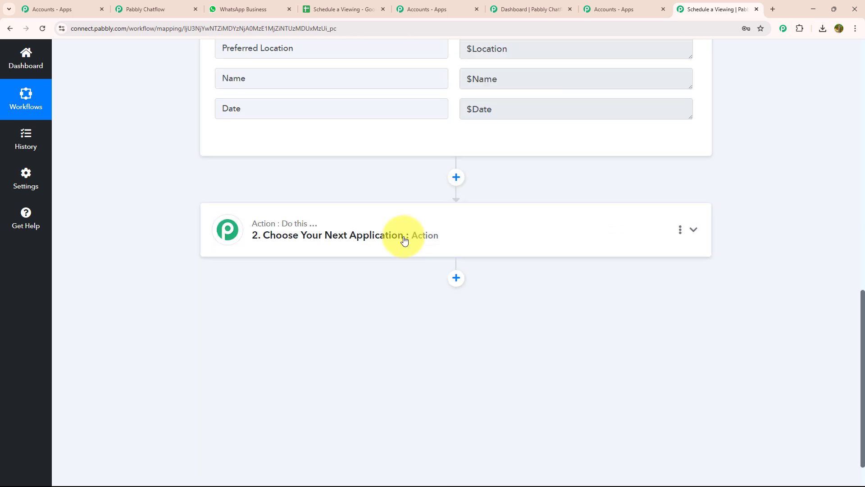
left_click(406, 242)
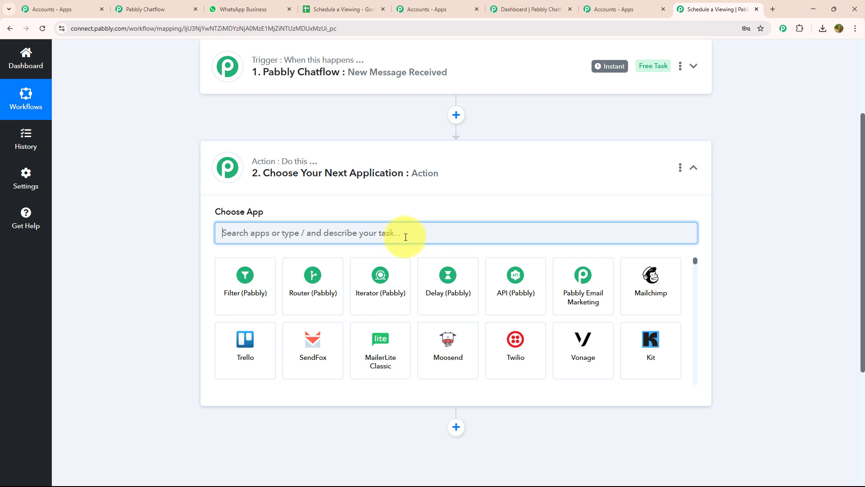
type("goo")
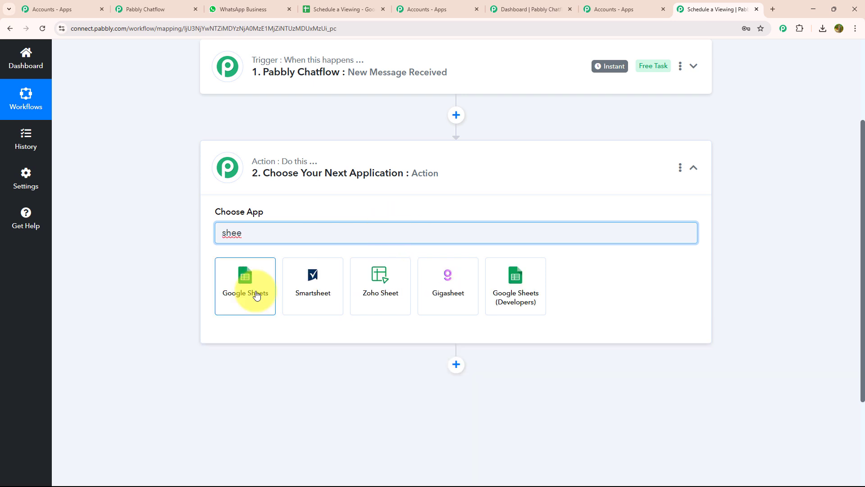
left_click(257, 295)
left_click(274, 281)
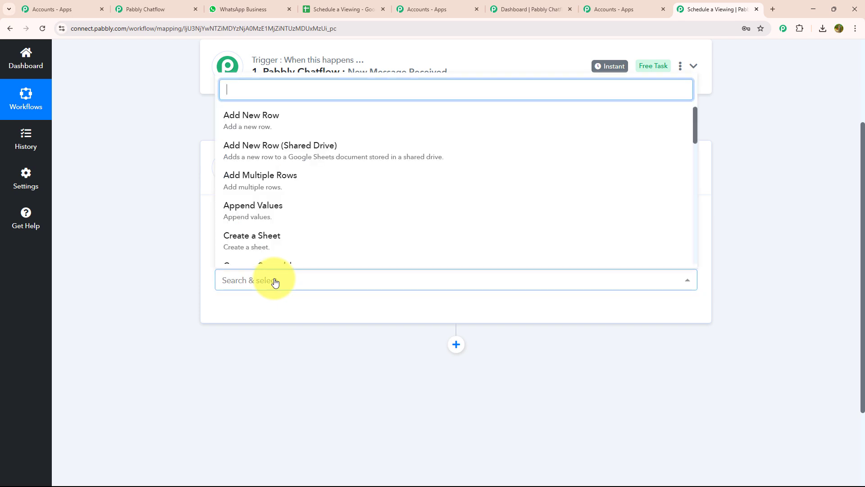
left_click(254, 124)
- Authorize a new Google Sheets connection through Google sign-in and select the "Schedule a Viewing" spreadsheet
left_click(242, 310)
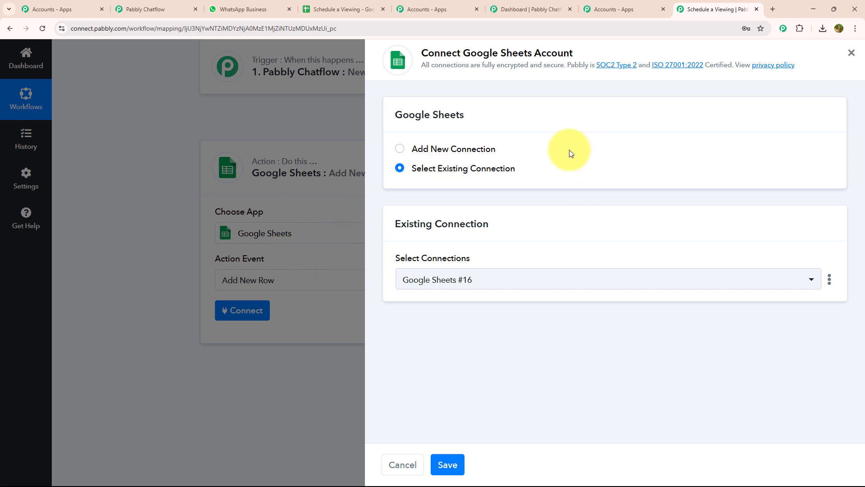
left_click(401, 150)
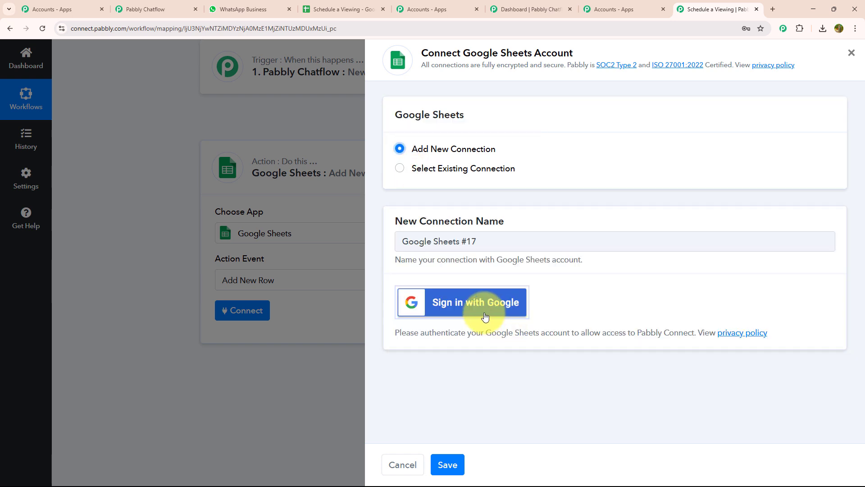
left_click(450, 465)
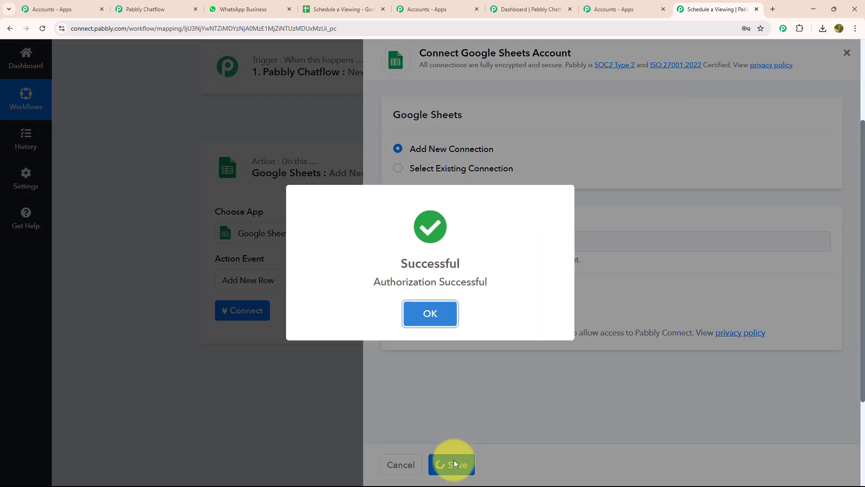
scroll(361, 354, "down", 2)
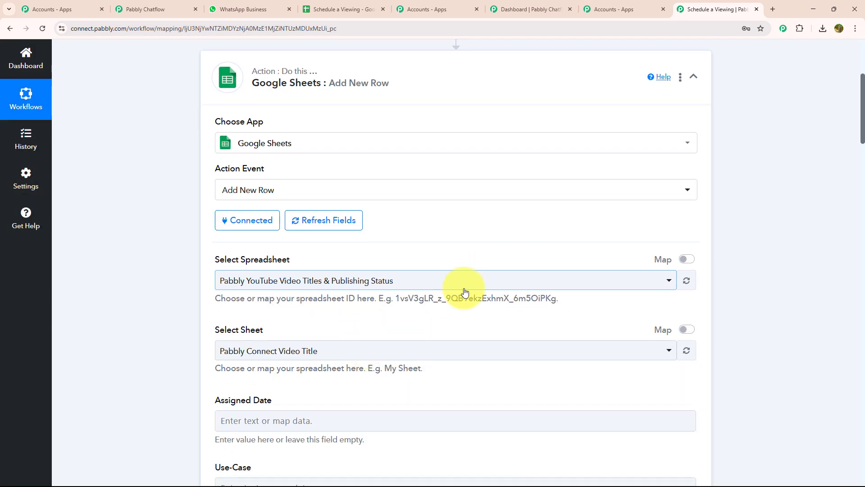
left_click(464, 290)
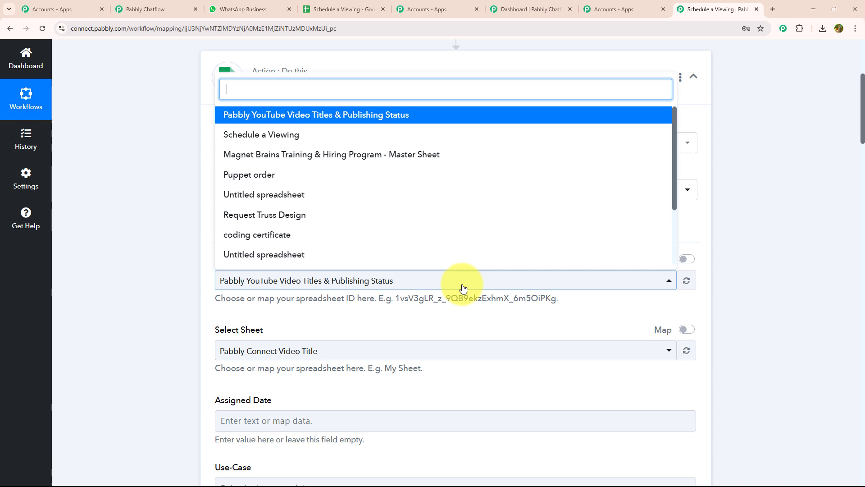
left_click(320, 145)
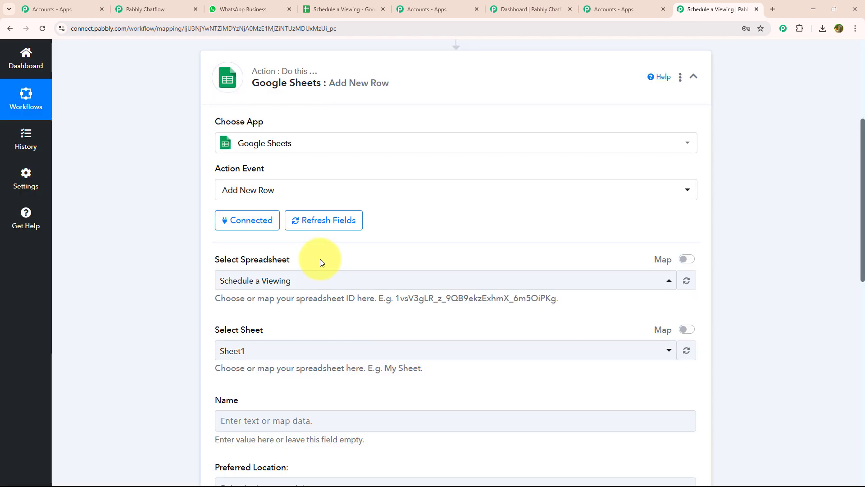
- Map the trigger's Name and Preferred Location values to the matching columns of the new row
scroll(319, 261, "down", 3)
scroll(320, 264, "down", 1)
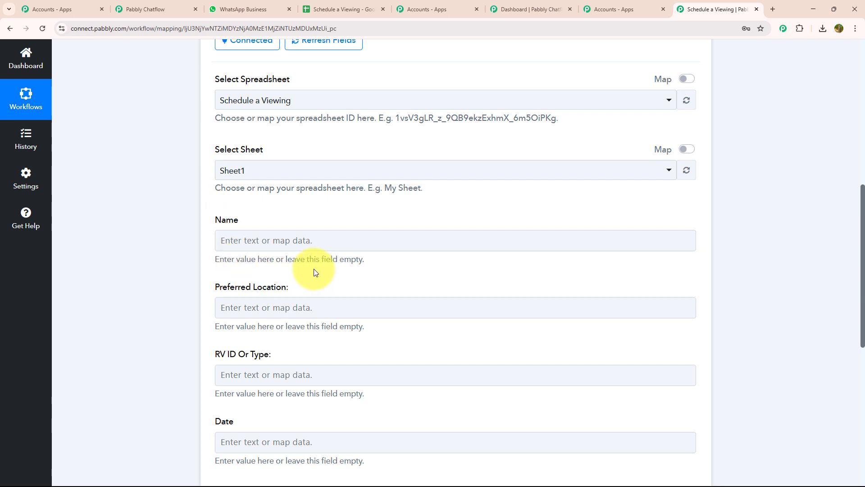
scroll(298, 257, "down", 2)
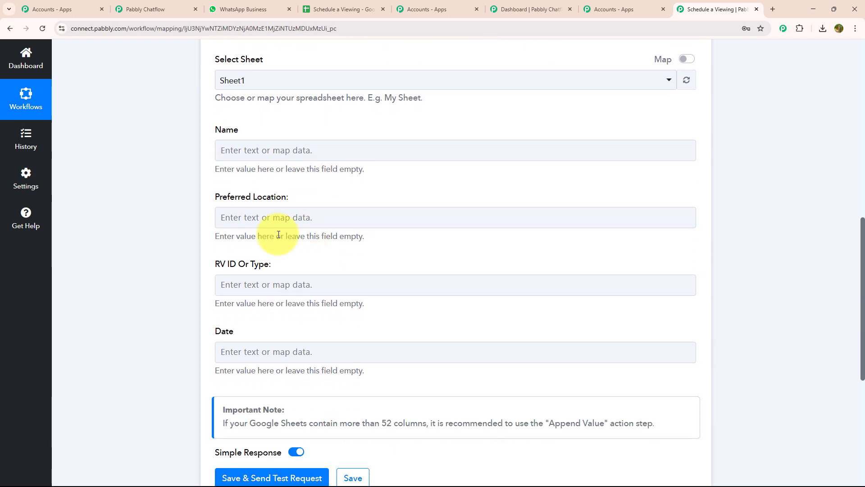
left_click(306, 153)
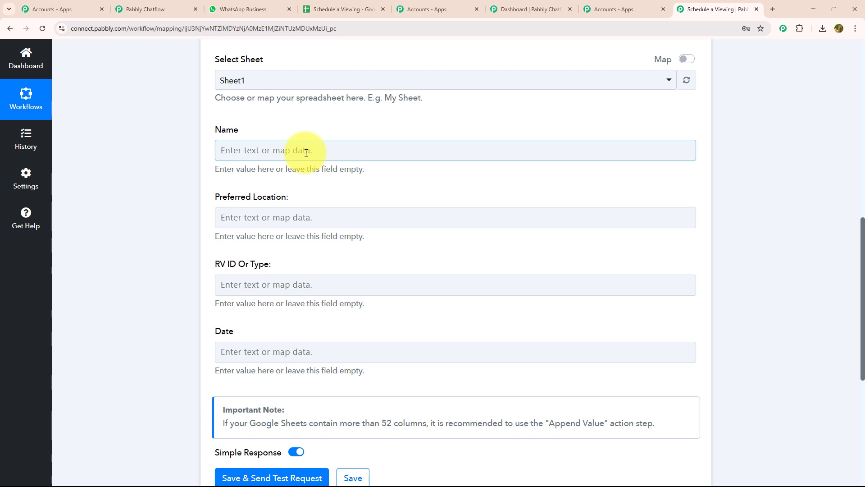
left_click(306, 152)
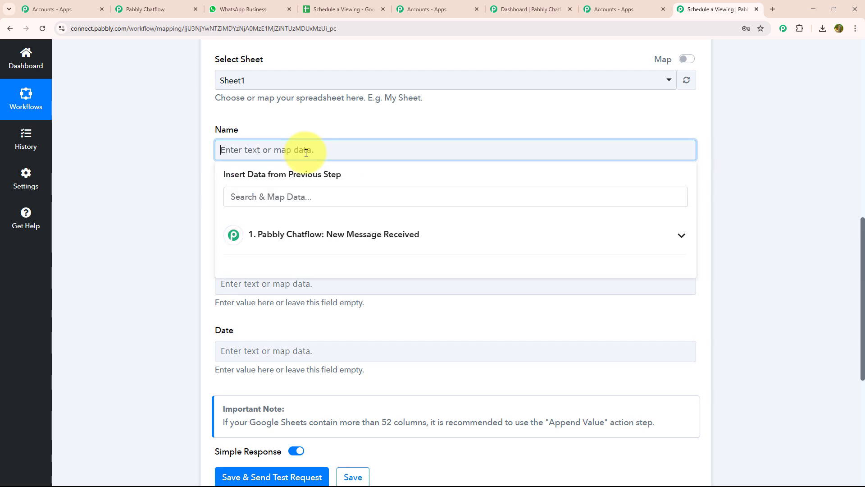
left_click(309, 244)
scroll(315, 252, "down", 1)
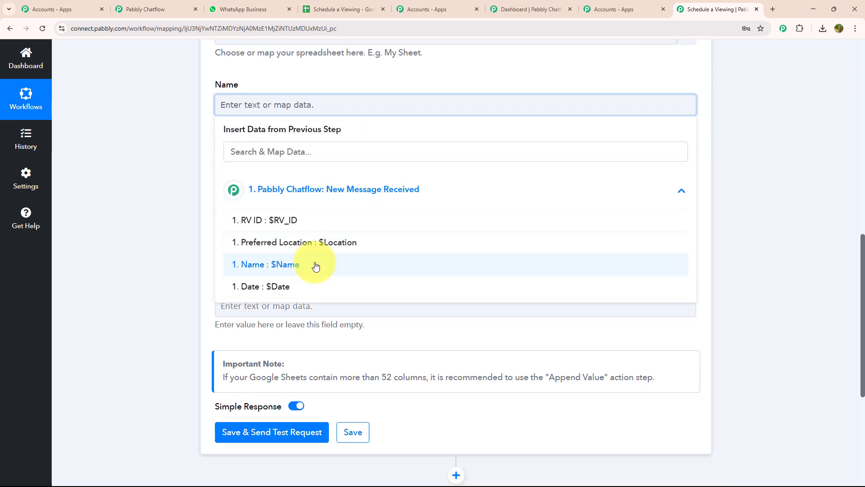
left_click(315, 265)
left_click(289, 178)
left_click(253, 314)
left_click(148, 255)
- Map the trigger's RV ID value to the RV ID Or Type column and its Date value to the Date column
left_click(297, 251)
left_click(279, 368)
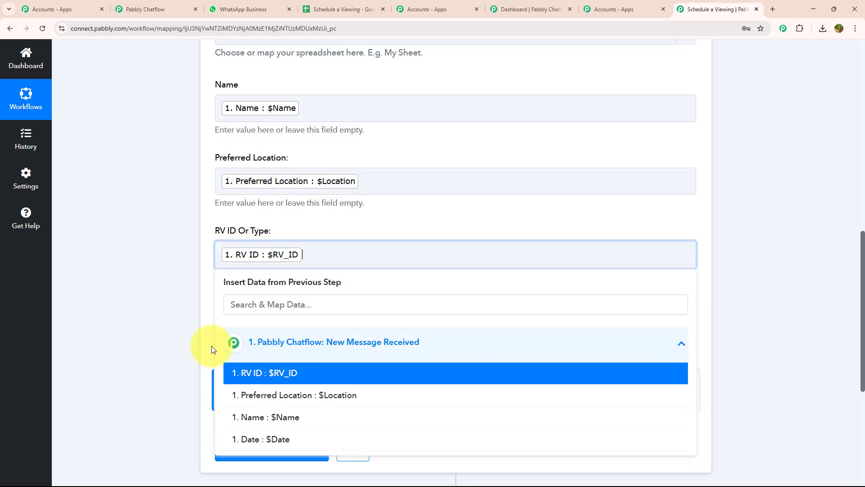
left_click(167, 323)
scroll(166, 324, "down", 2)
left_click(325, 235)
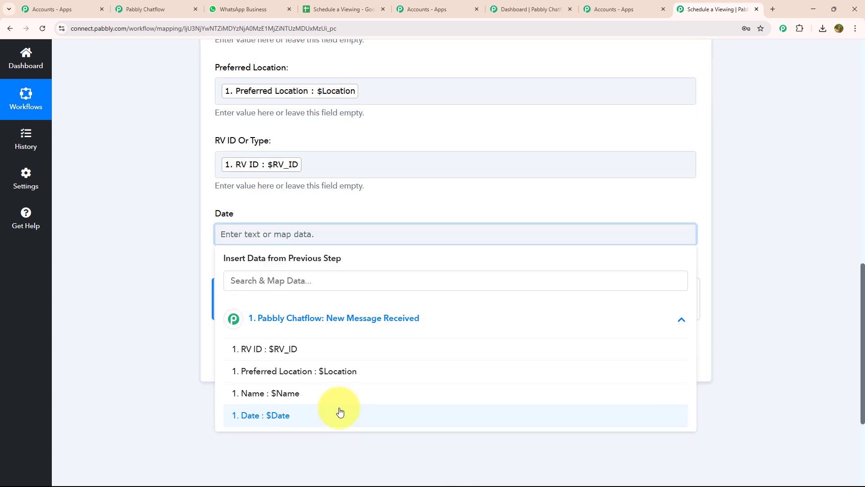
left_click(340, 411)
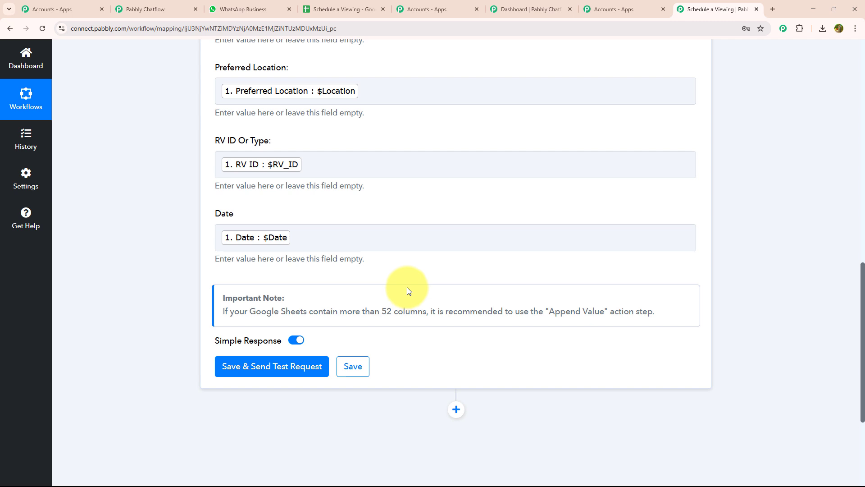
- Save the Google Sheets action with a test request and return to the chatbot flow in Pabbly Chatflow
left_click(292, 367)
scroll(450, 374, "down", 4)
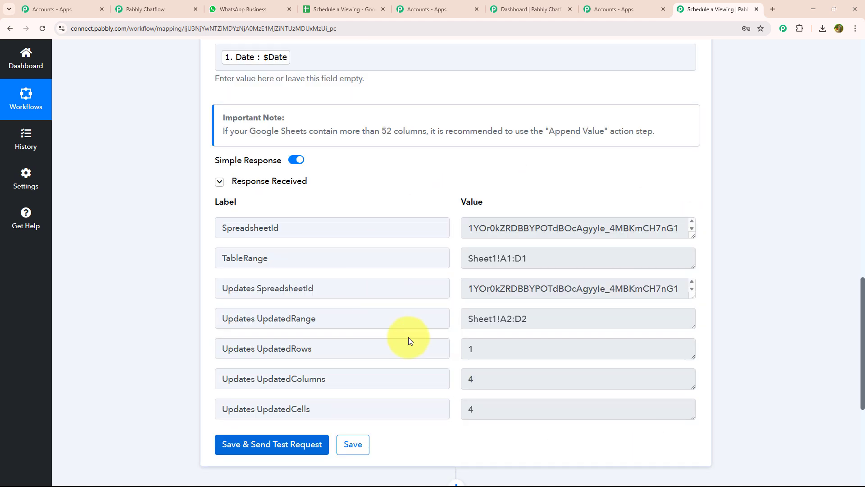
left_click(531, 9)
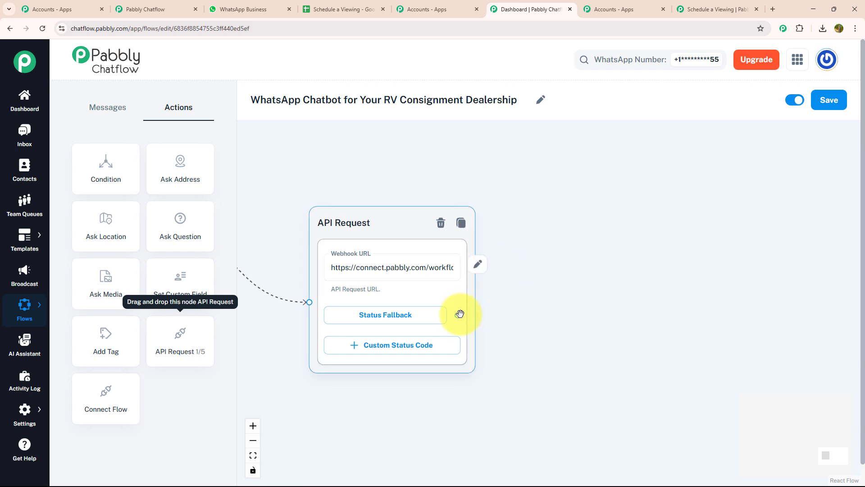
- Link the API request's Status Fallback to a new Text + Button message reading "*Viewing scheduled!* A *pabbly* representative will contact you soon for confirmation."
left_click_drag(458, 317, 610, 225)
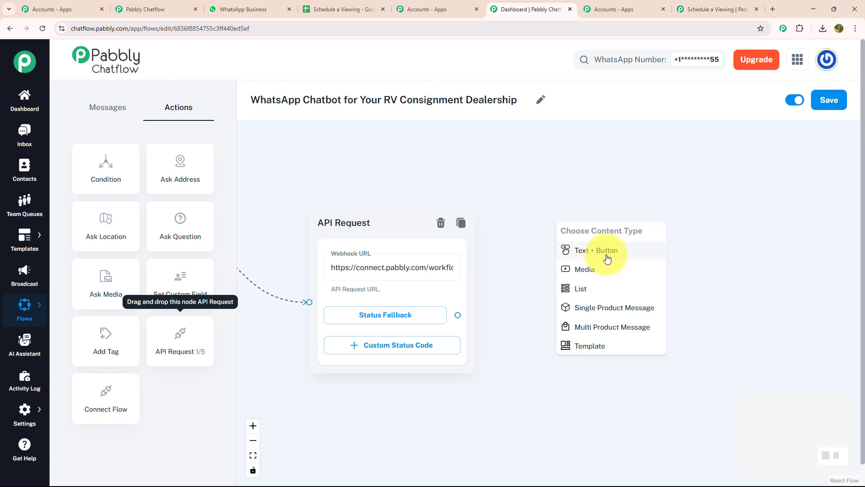
left_click(607, 252)
left_click(604, 280)
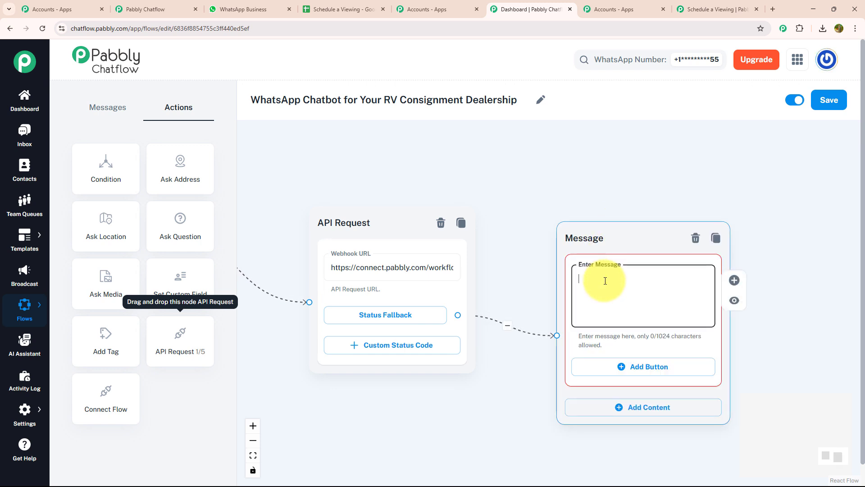
key("ctrl+v")
left_click_drag(792, 251, 556, 228)
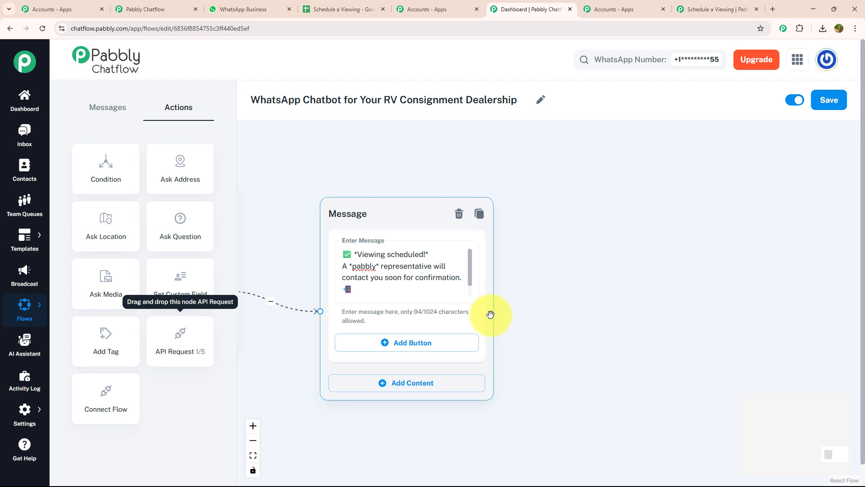
- Add a "Menu" button to the viewing confirmation message and connect it back to the welcome message
left_click(448, 346)
left_click(447, 345)
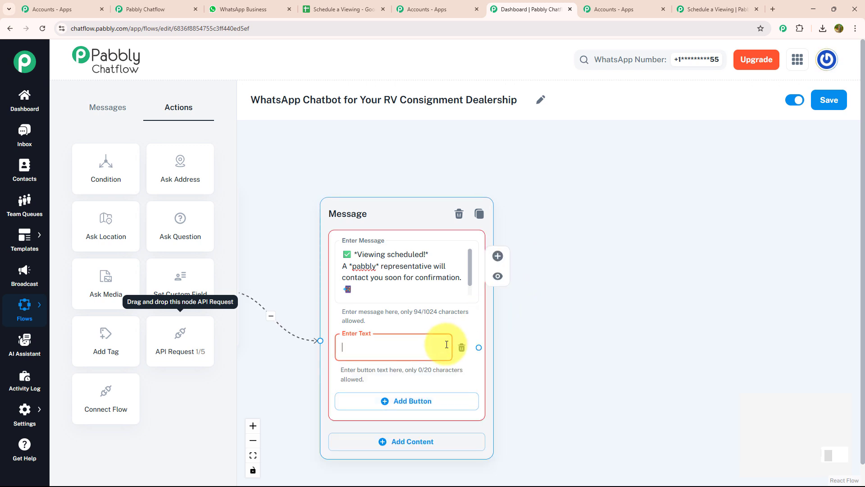
type("Menu")
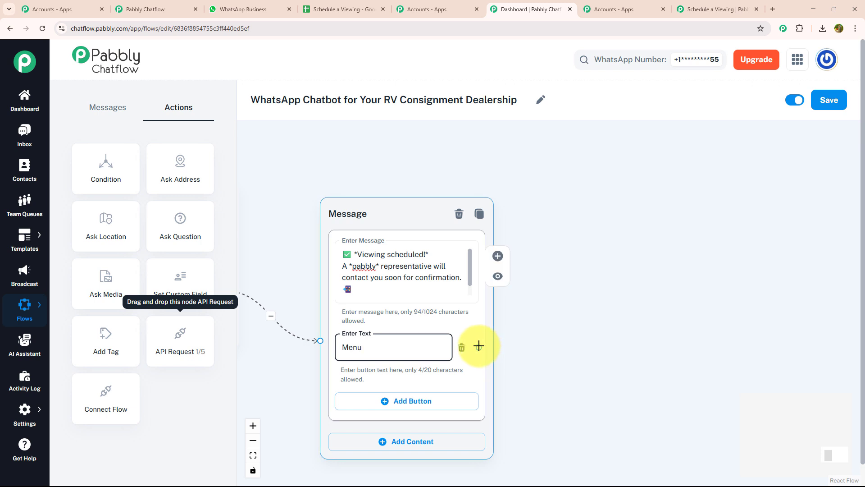
left_click_drag(479, 347, 356, 174)
- Connect the welcome message's "Schedule a Viewing" button to the question that stores the RV_ID field
left_click_drag(789, 192, 340, 138)
scroll(471, 155, "down", 7)
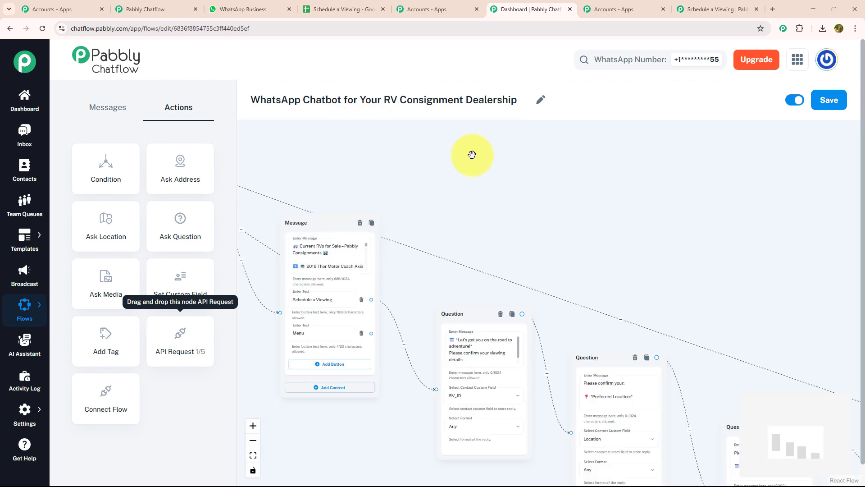
left_click_drag(473, 155, 656, 212)
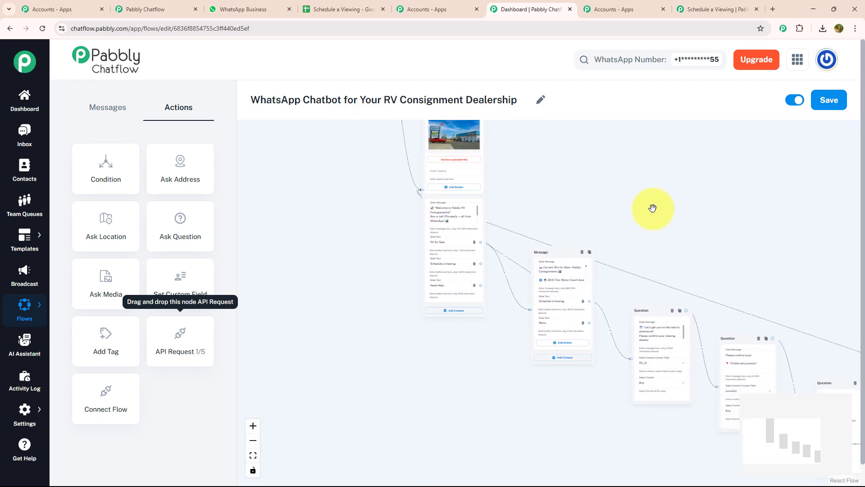
scroll(650, 186, "up", 3)
scroll(589, 201, "up", 2)
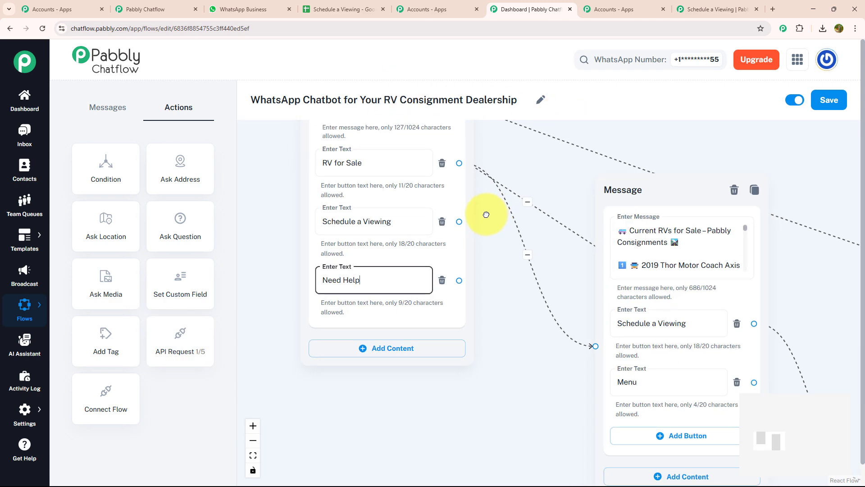
scroll(467, 208, "down", 3)
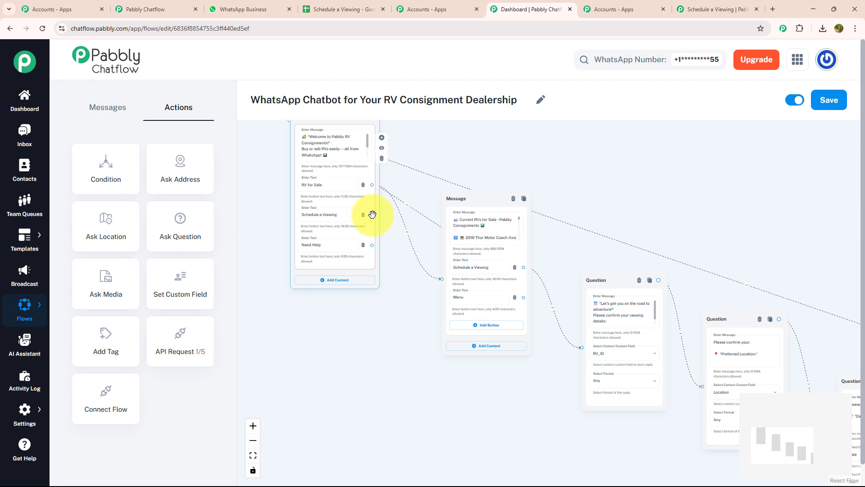
left_click_drag(372, 215, 583, 348)
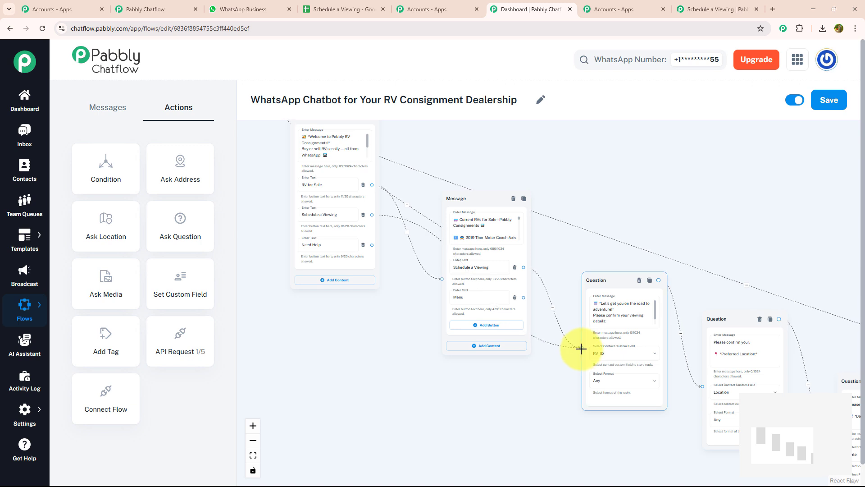
- Link the "Need Help" button to a new Text + Button message with the help text saying the pabbly team will contact the customer shortly
scroll(451, 258, "up", 3)
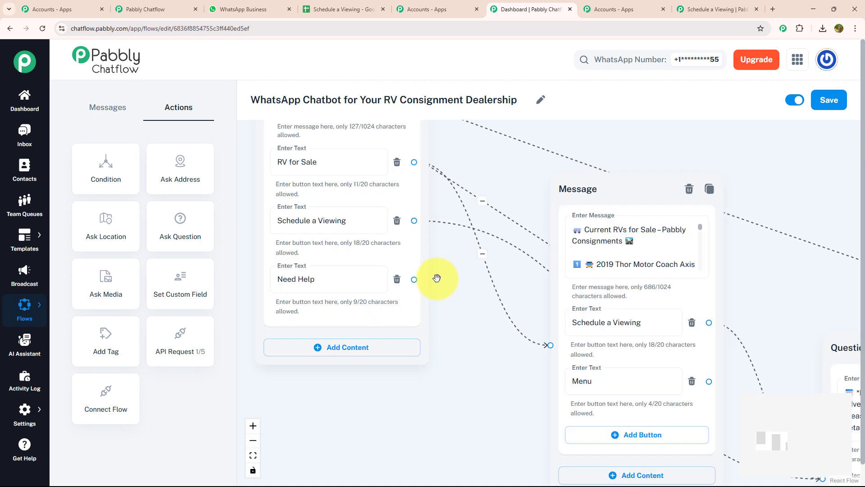
left_click_drag(415, 279, 419, 442)
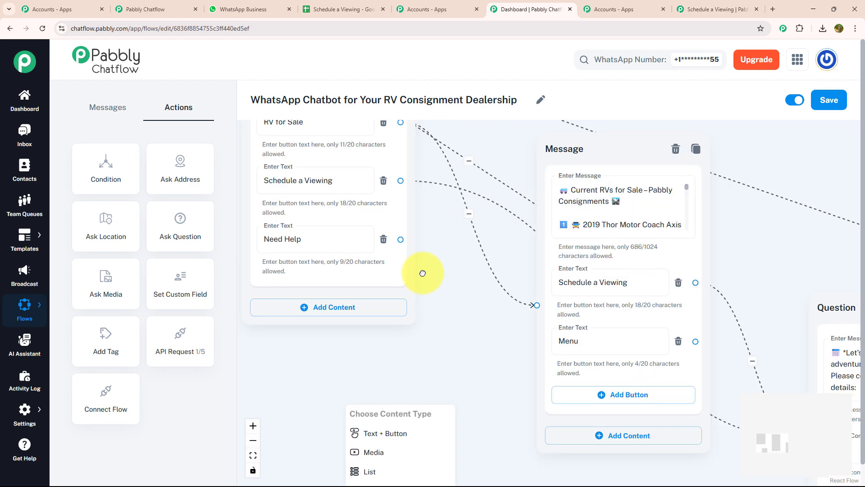
left_click(399, 328)
left_click(386, 353)
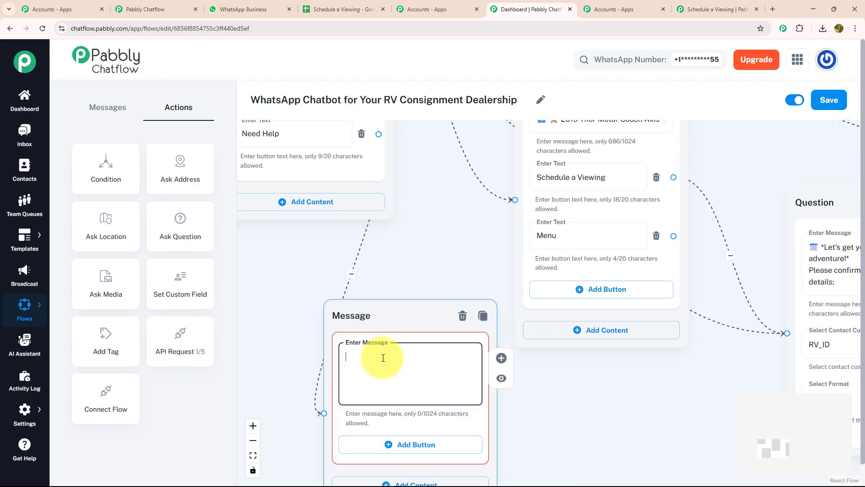
key("ctrl+v")
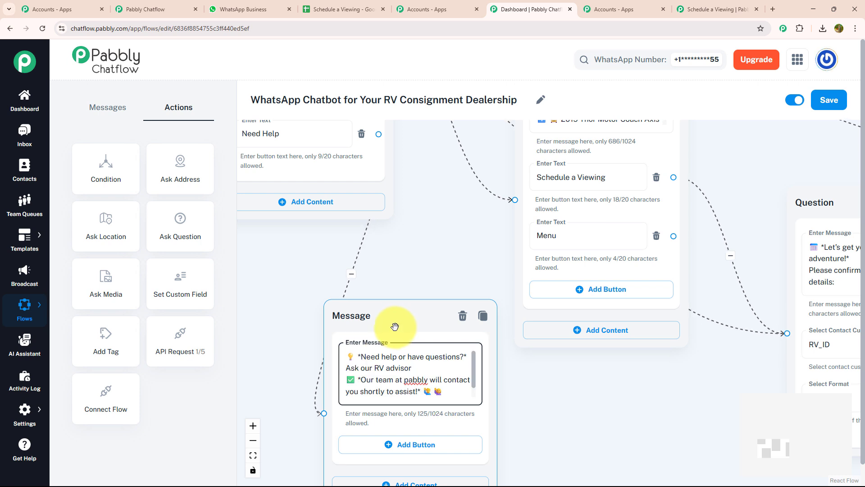
- Move the help message node further down, clear of the neighbouring message nodes
left_click_drag(514, 408, 456, 299)
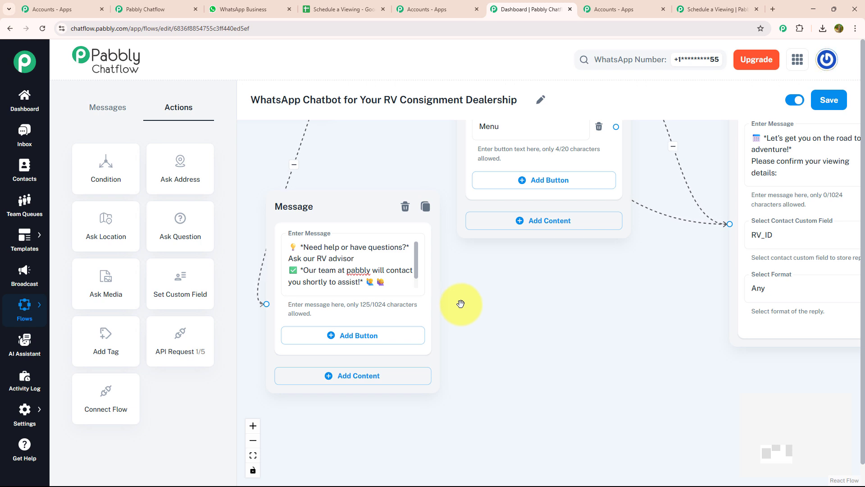
left_click(359, 214)
left_click_drag(359, 214, 369, 282)
scroll(423, 270, "down", 2)
left_click(431, 234)
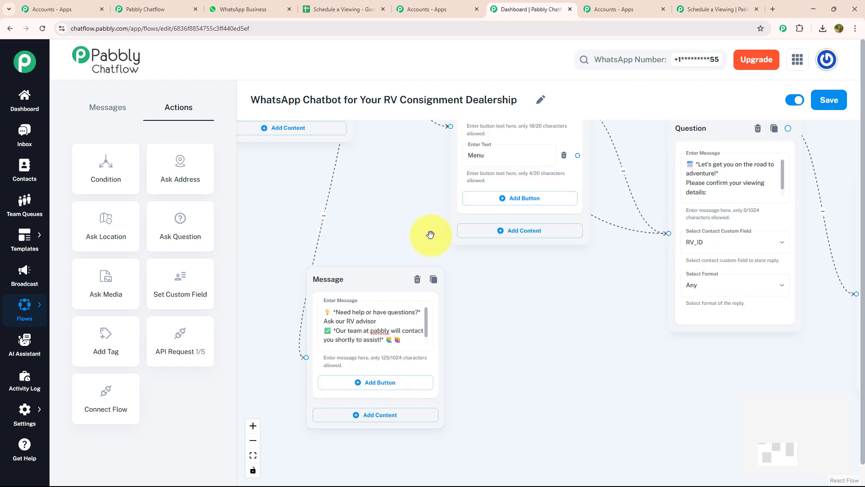
- Look over the whole chatbot flow from the welcome message to the viewing confirmation and save it
scroll(431, 234, "down", 2)
left_click_drag(417, 210, 477, 338)
scroll(479, 332, "down", 3)
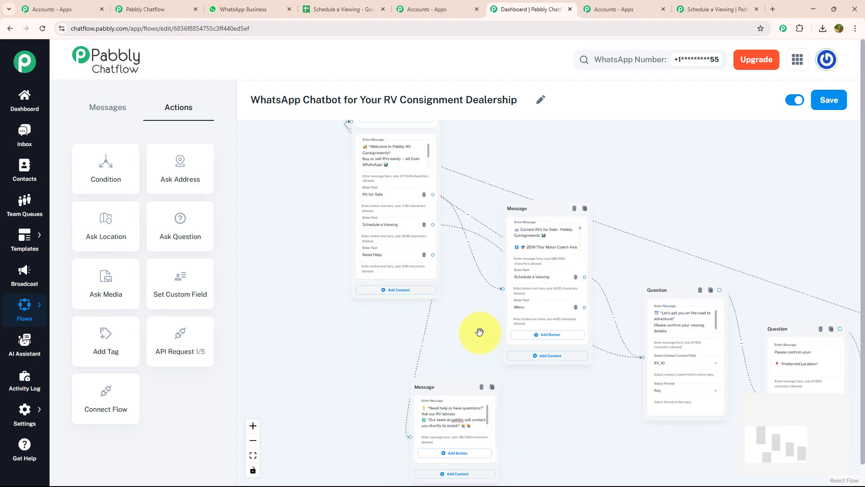
left_click_drag(681, 226, 680, 275)
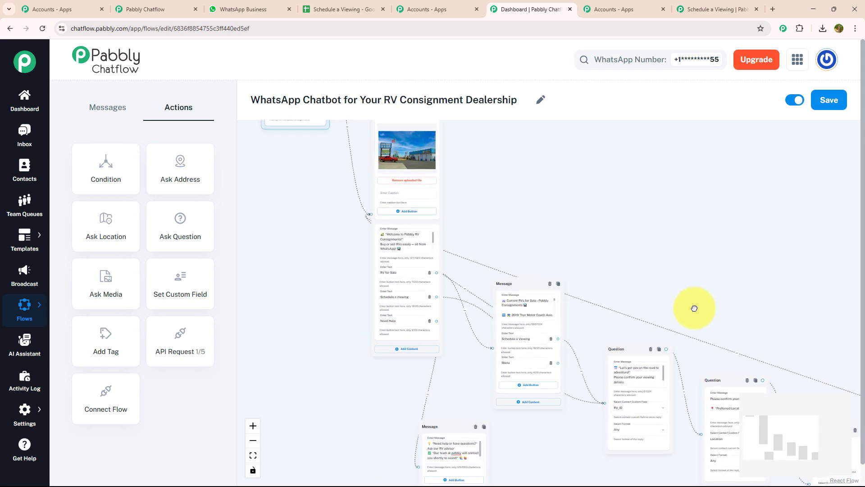
scroll(561, 226, "up", 3)
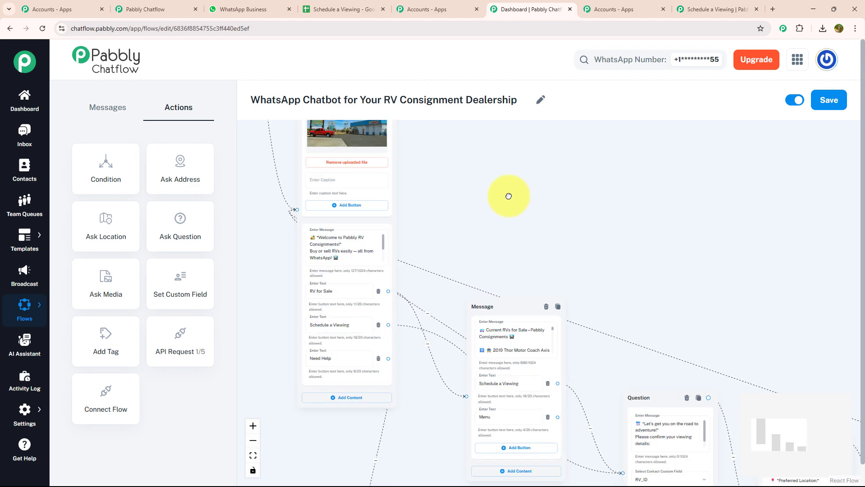
left_click_drag(501, 186, 330, 153)
scroll(633, 307, "down", 3)
left_click_drag(743, 350, 599, 180)
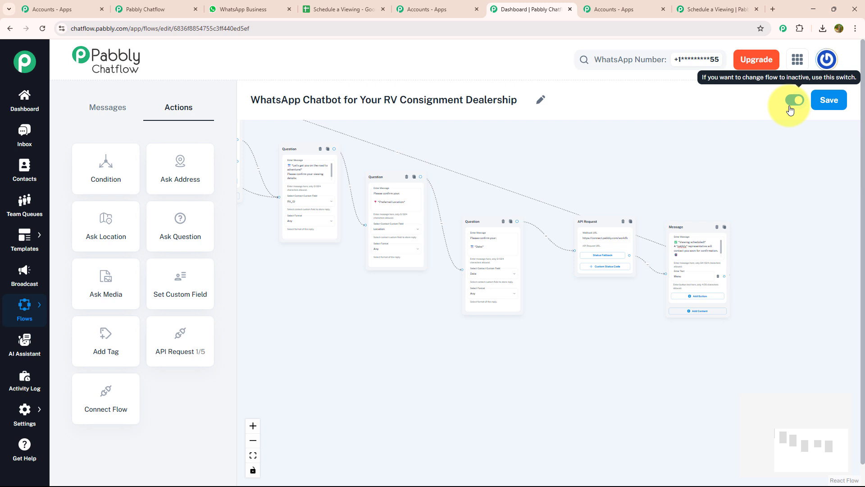
left_click(832, 100)
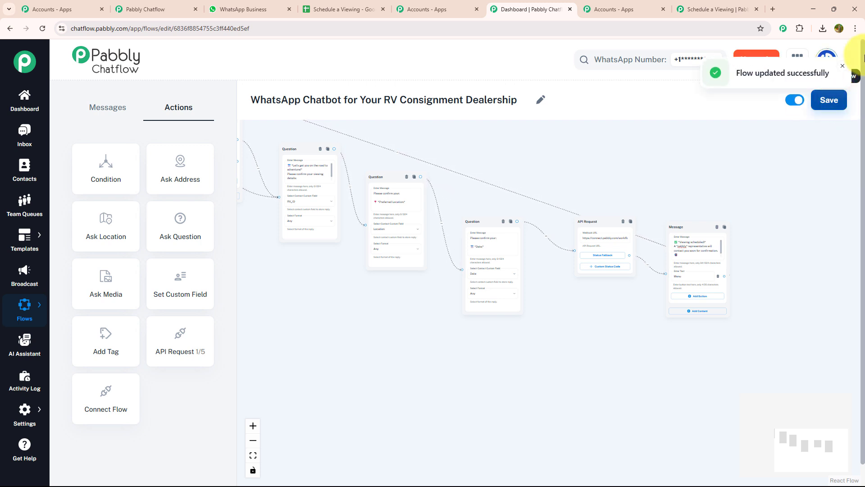